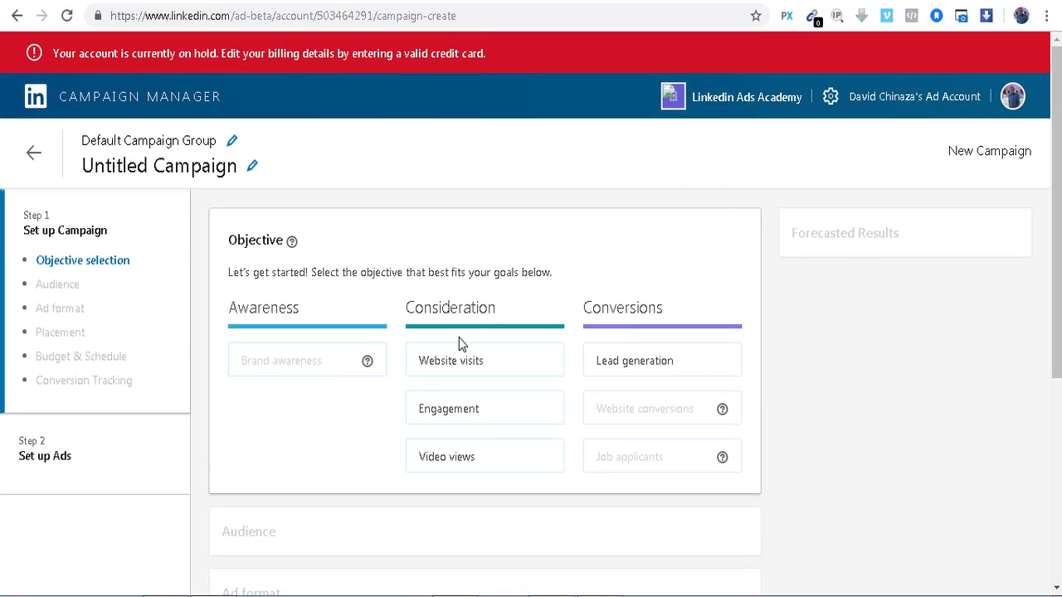
# Compare the objective descriptions and choose Website visits as the campaign objective
pyautogui.moveTo(419, 369)
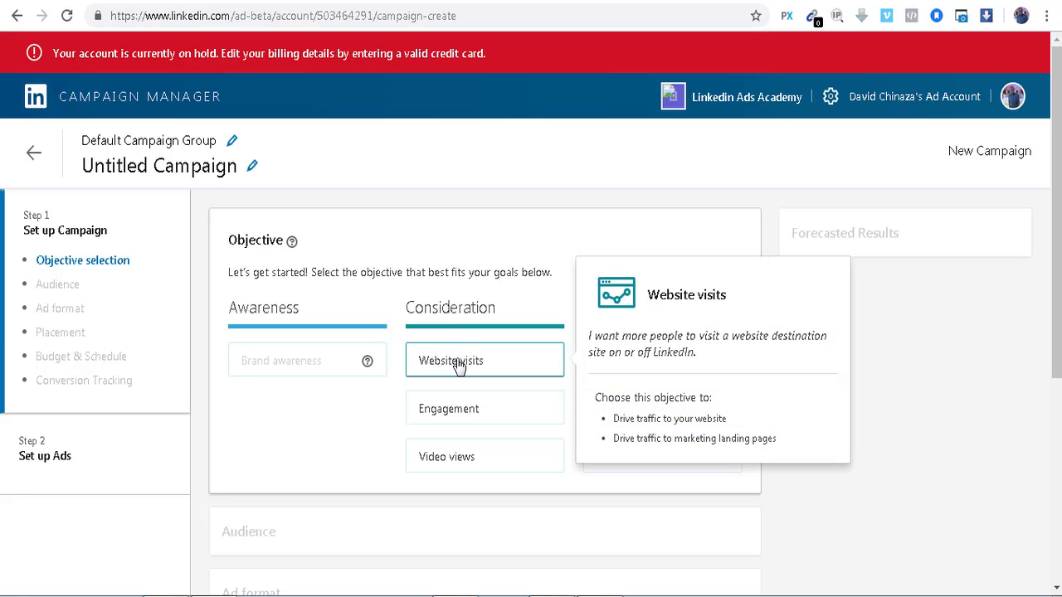
pyautogui.moveTo(458, 462)
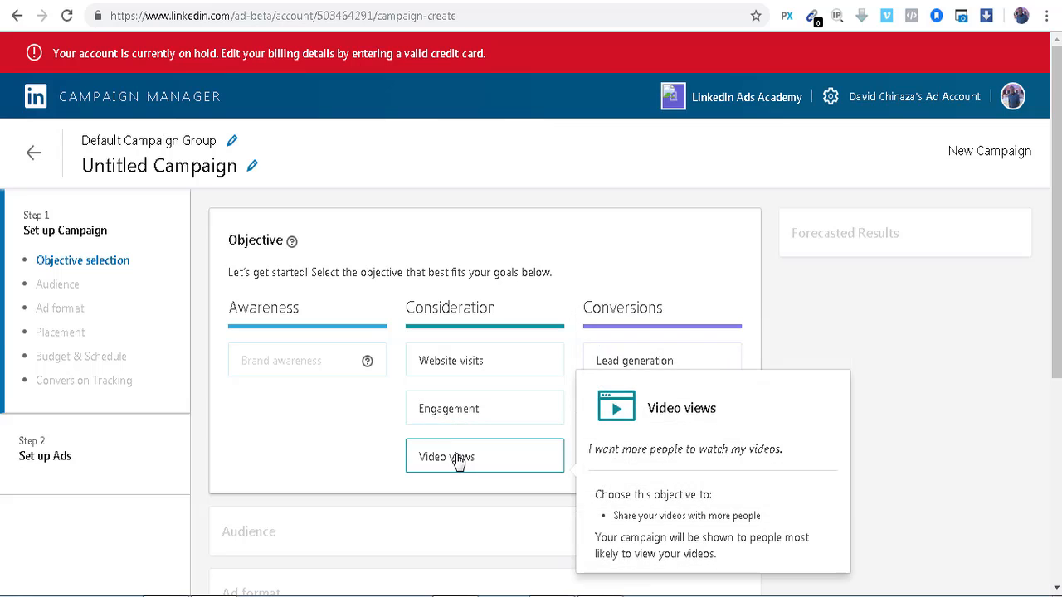
pyautogui.moveTo(626, 358)
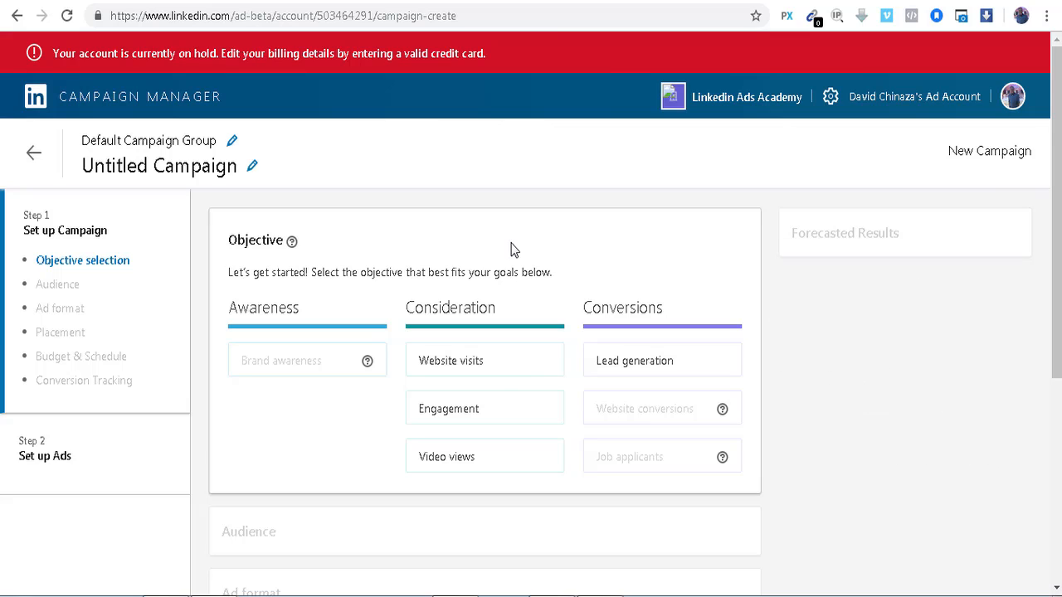
pyautogui.moveTo(465, 366)
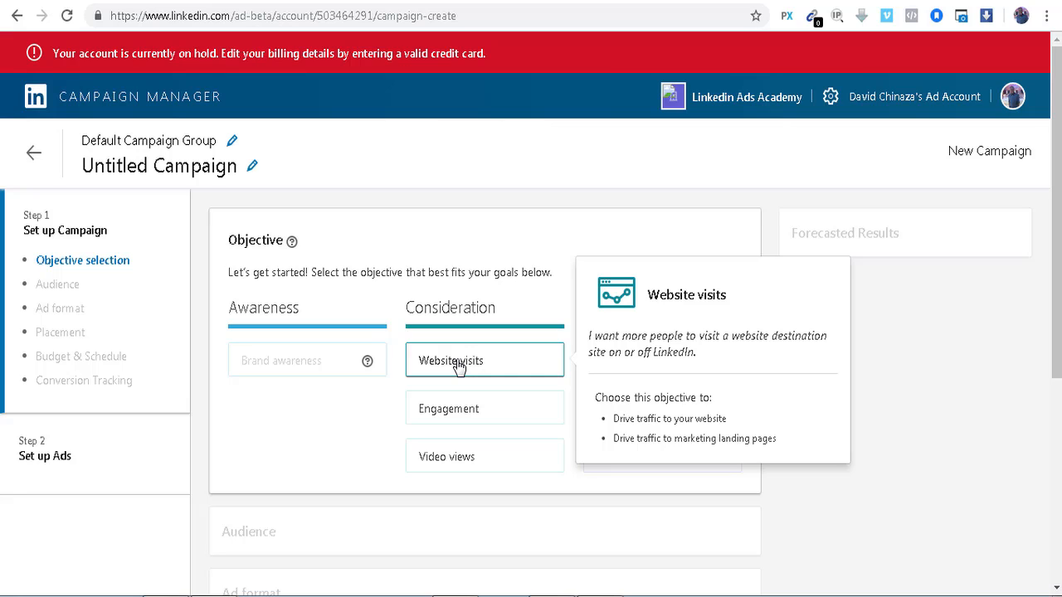
pyautogui.click(460, 368)
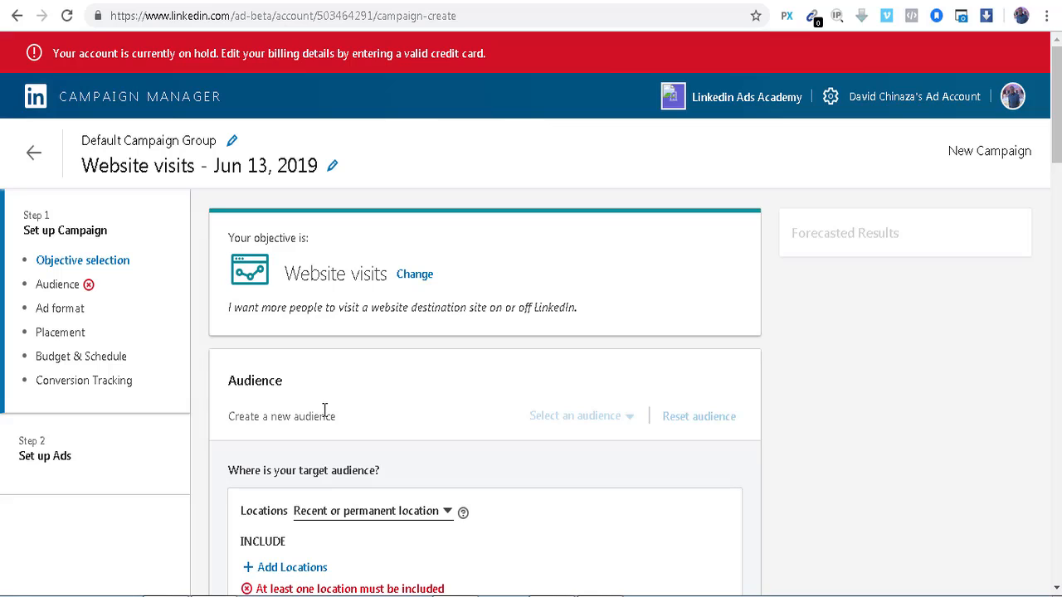
# Rename the campaign as "linkedin ads website visit"
pyautogui.click(334, 171)
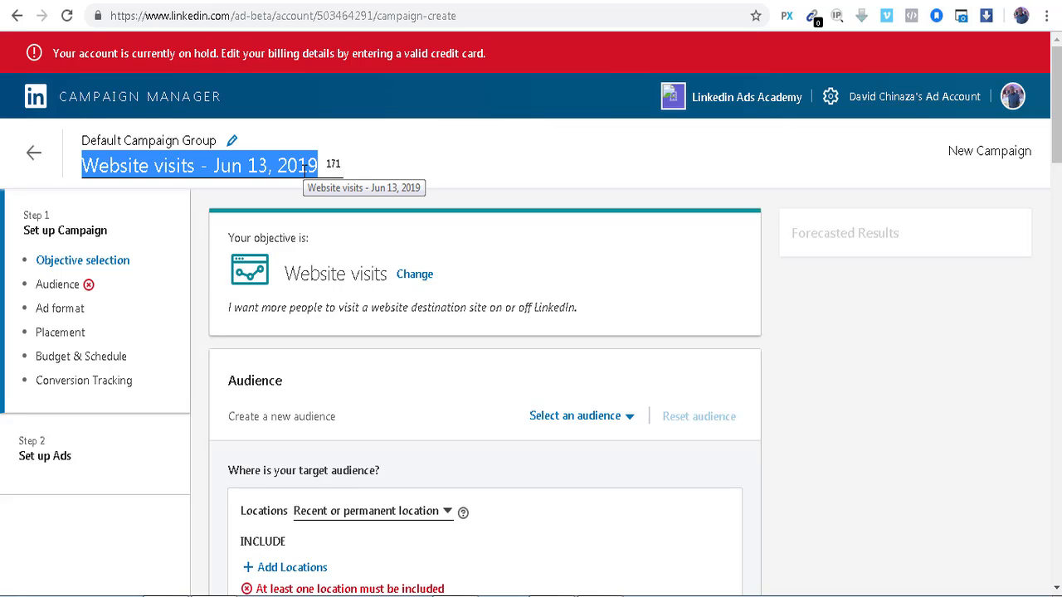
pyautogui.write('lin')
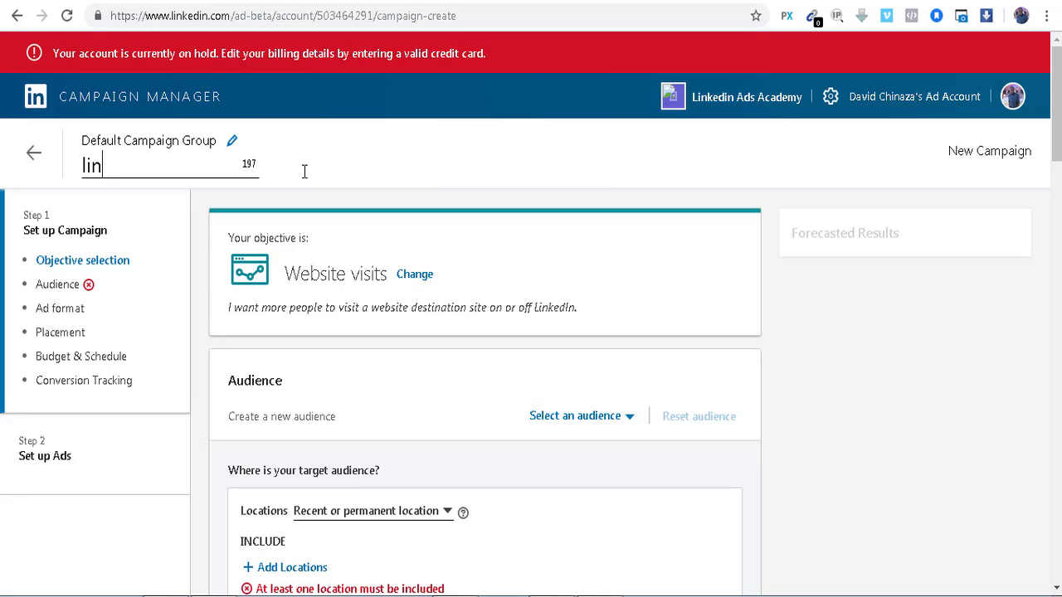
pyautogui.write('kedin ')
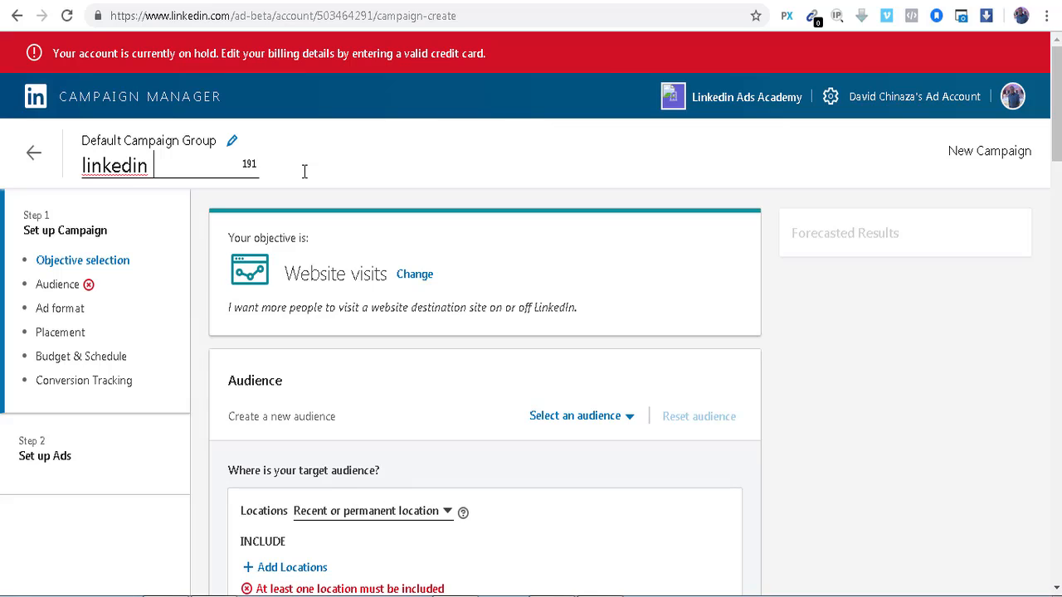
pyautogui.write('ads website visit')
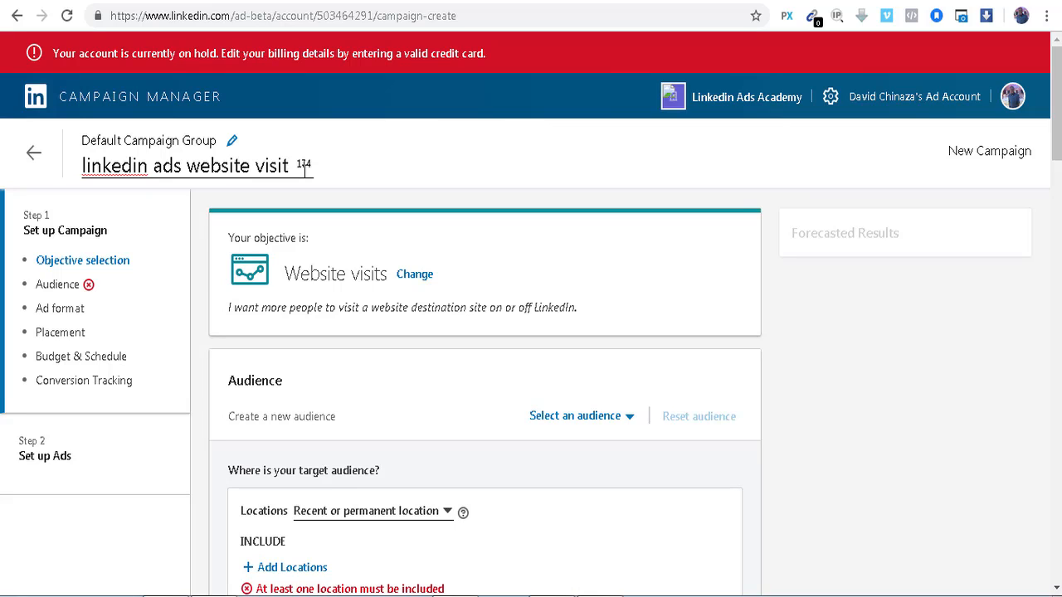
pyautogui.click(414, 366)
# Check the location type choices for the target audience and open the list of locations to include
pyautogui.moveTo(1060, 134); pyautogui.dragTo(1061, 178)
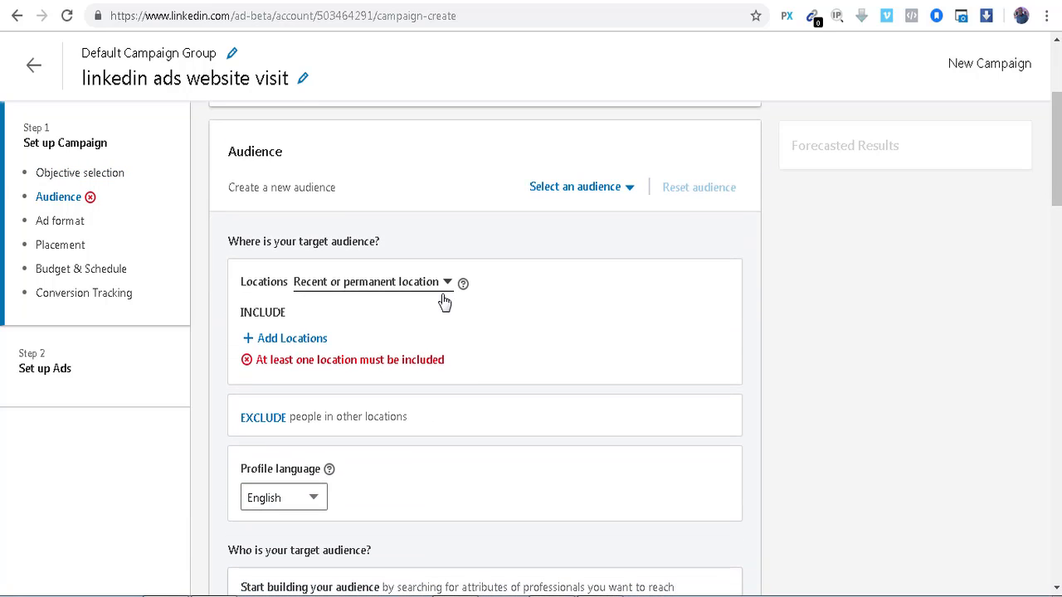
pyautogui.click(383, 286)
pyautogui.click(384, 286)
pyautogui.click(384, 287)
pyautogui.click(383, 287)
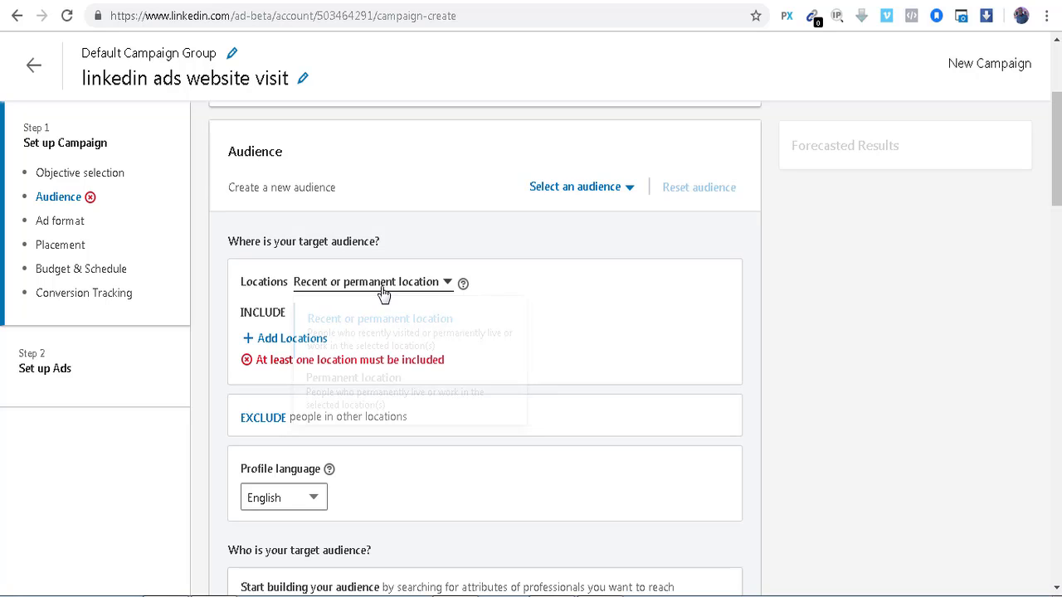
pyautogui.click(294, 346)
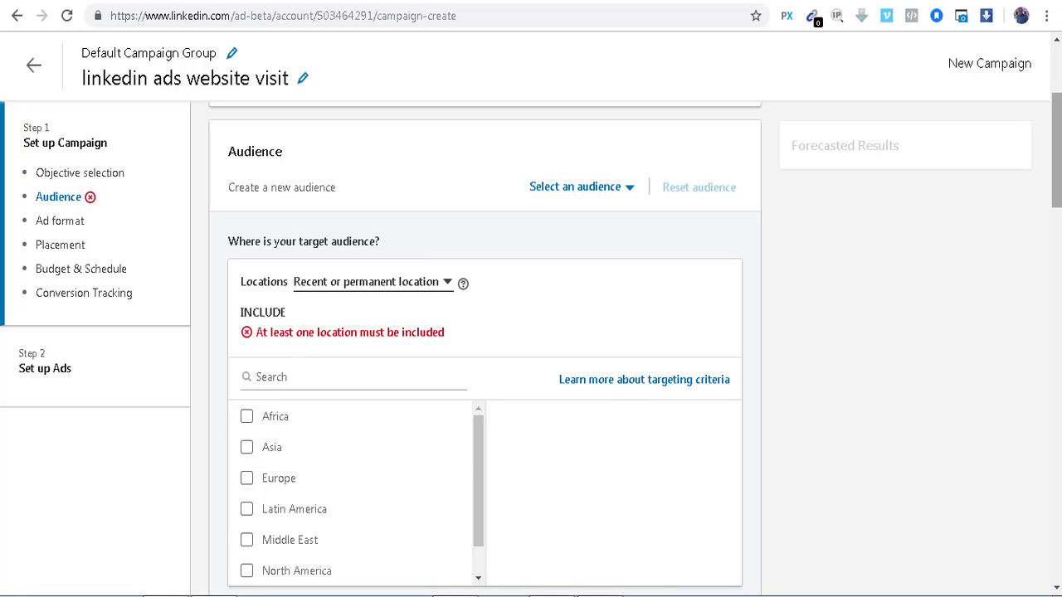
pyautogui.moveTo(1058, 149); pyautogui.dragTo(1057, 171)
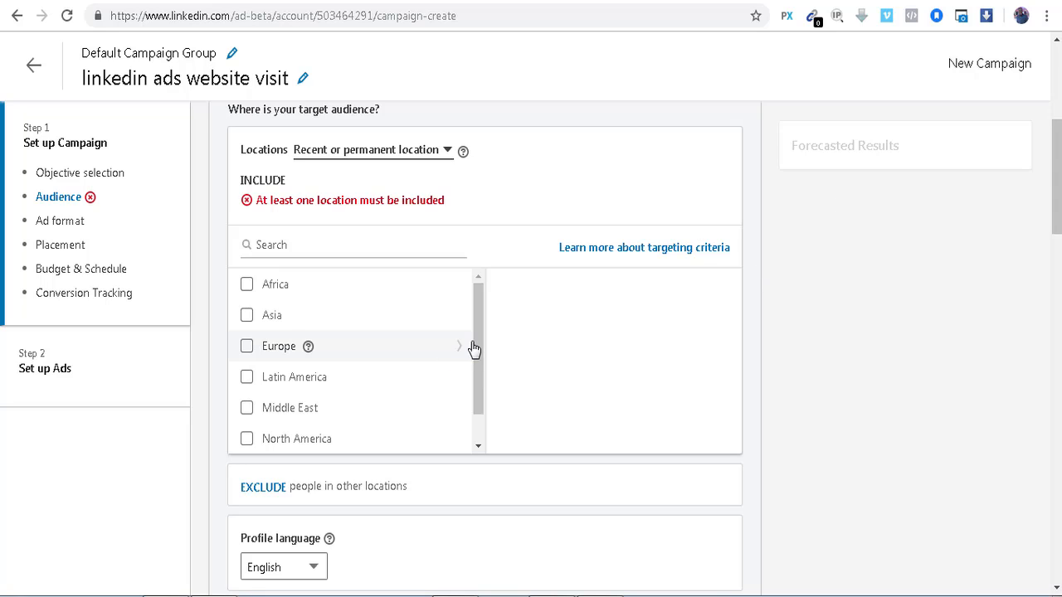
# Try targeting North America narrowed down to the United States, and clear that included location
pyautogui.moveTo(476, 347); pyautogui.dragTo(476, 367)
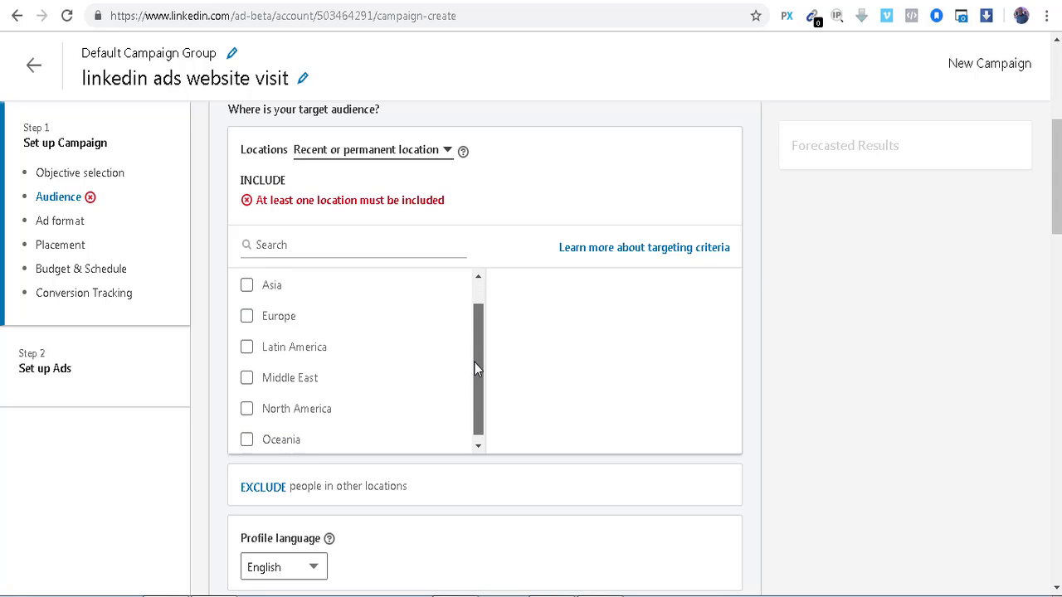
pyautogui.click(247, 409)
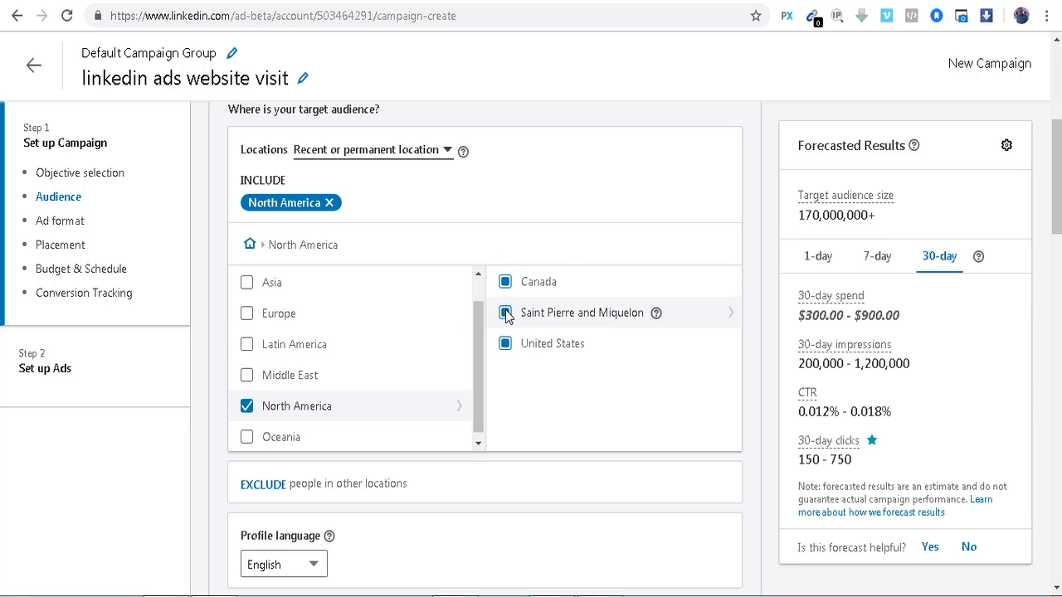
pyautogui.click(505, 313)
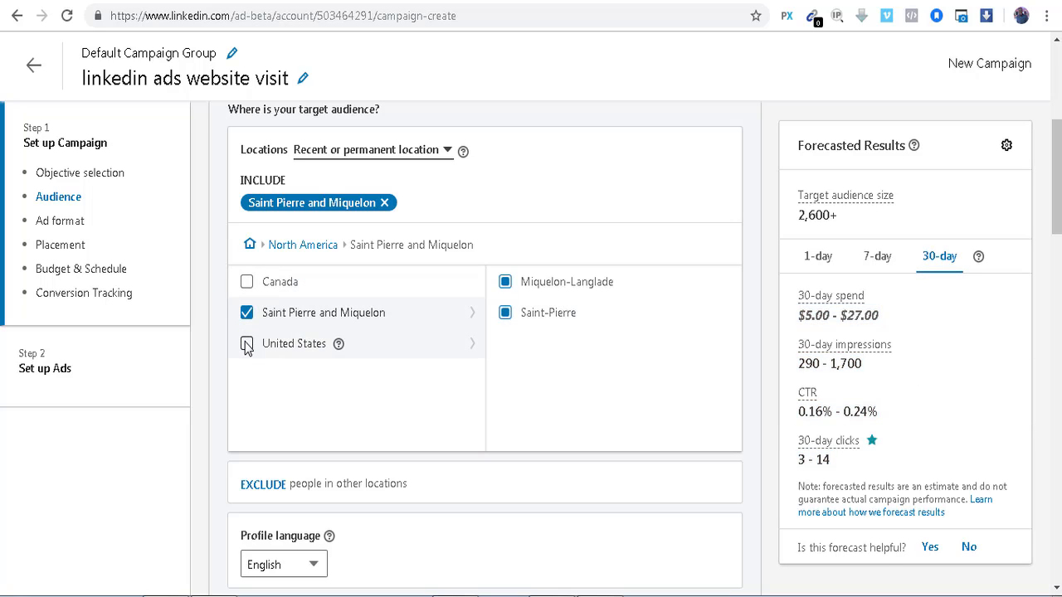
pyautogui.click(247, 347)
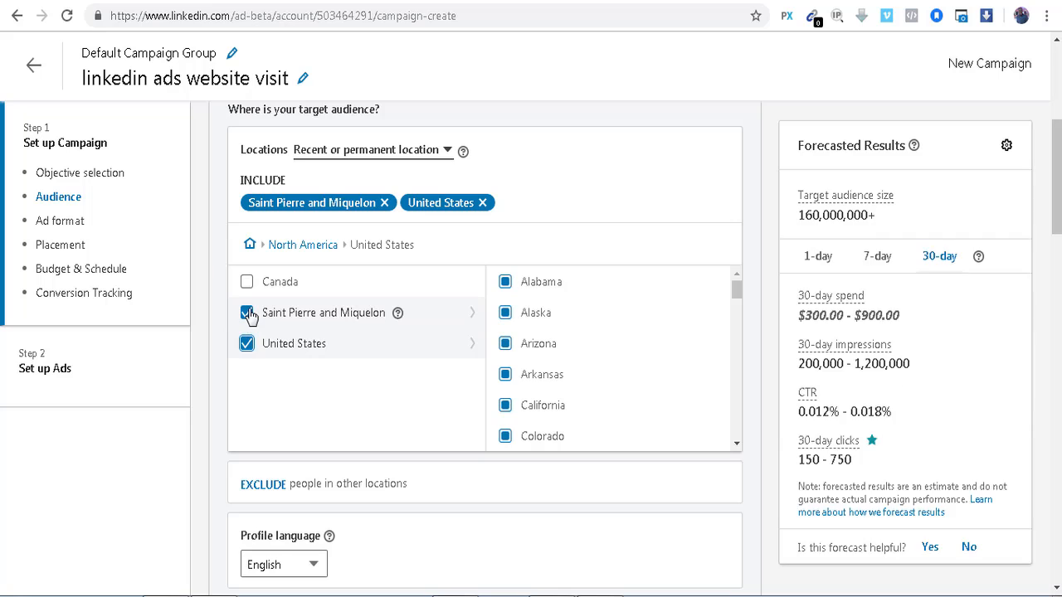
pyautogui.click(248, 314)
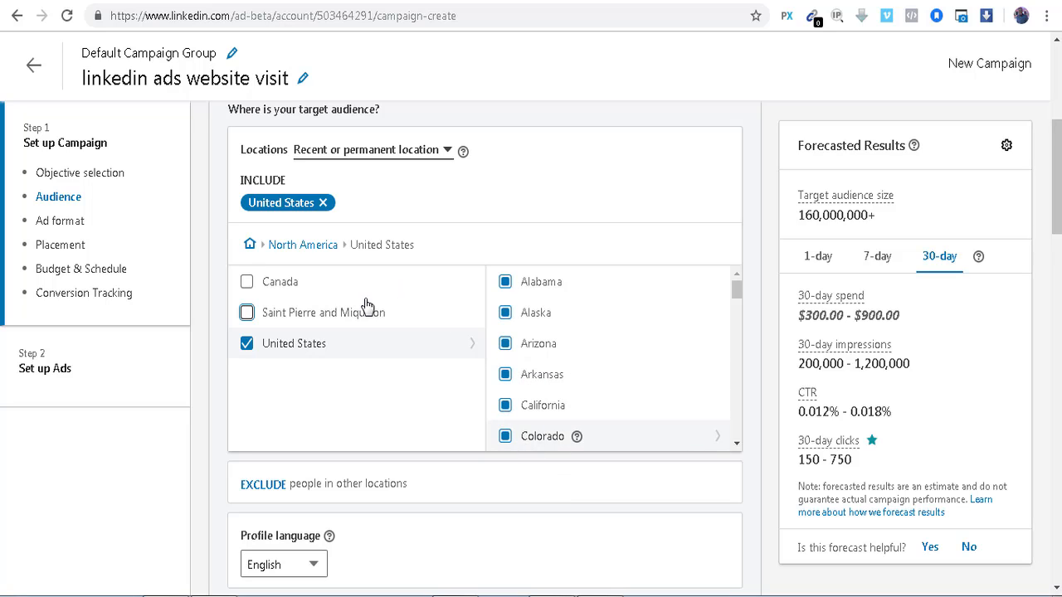
pyautogui.click(287, 249)
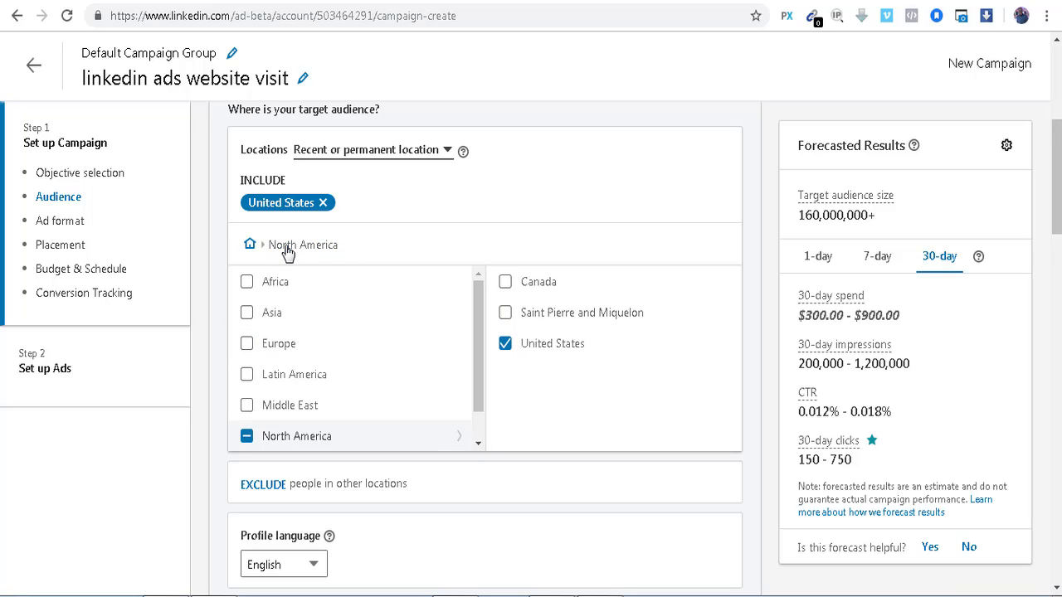
pyautogui.click(325, 204)
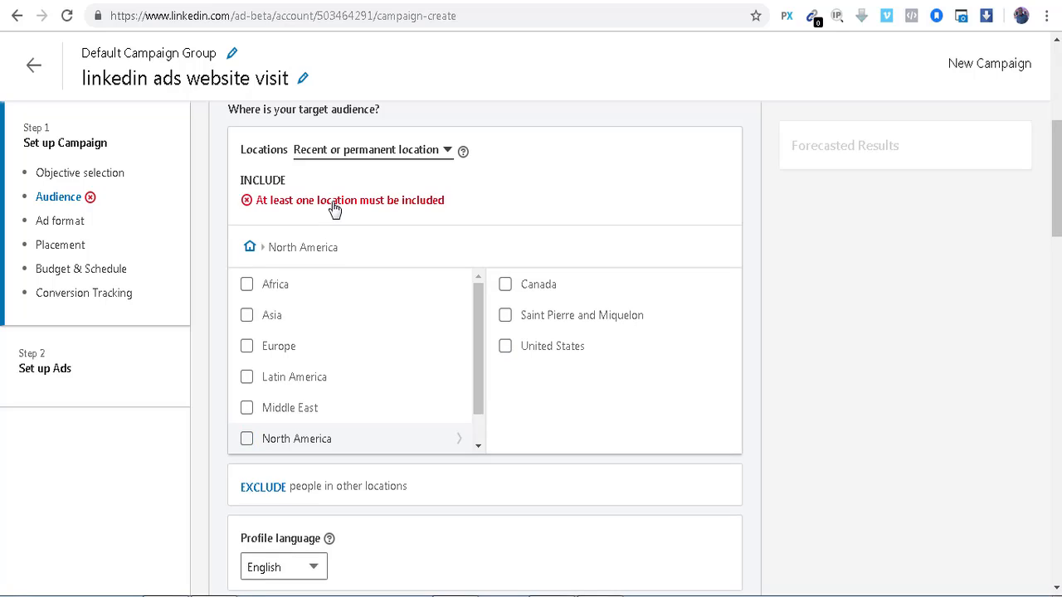
# Include Nigeria, within Africa, as the only target location
pyautogui.click(248, 286)
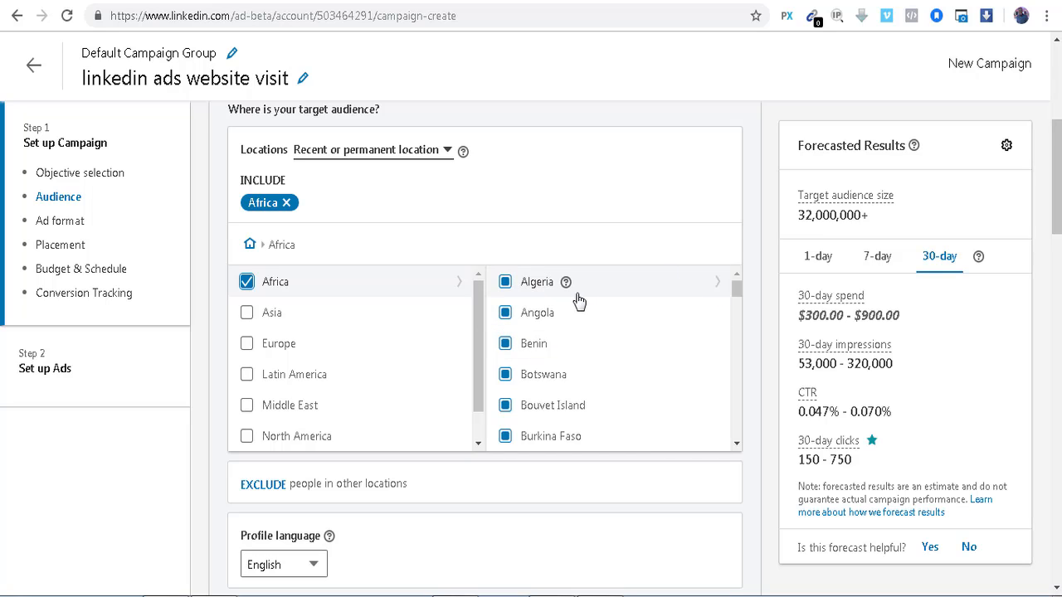
pyautogui.scroll(-2, 734, 322)
pyautogui.moveTo(734, 322); pyautogui.dragTo(743, 399)
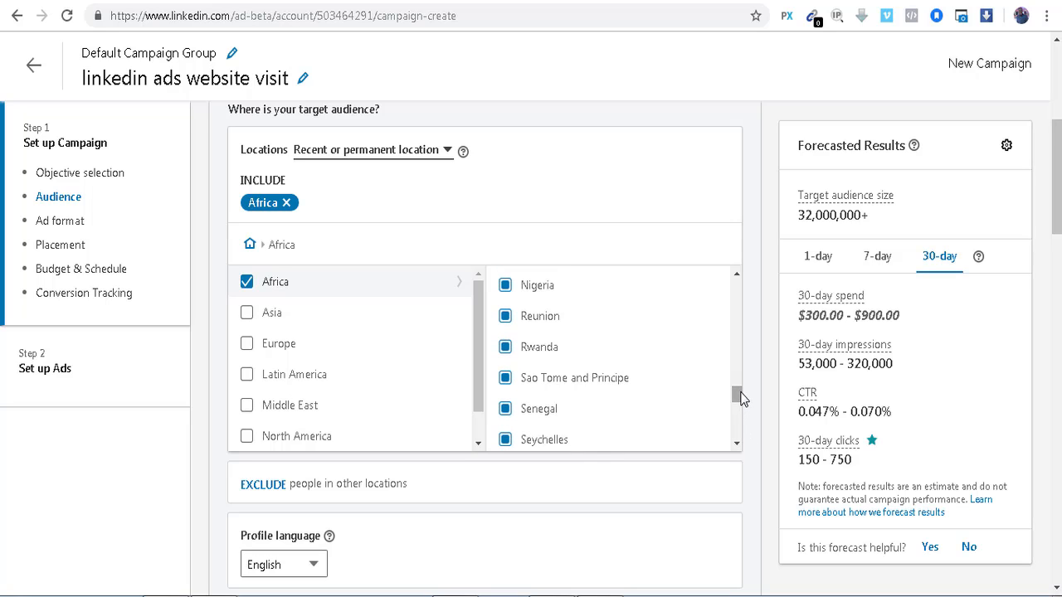
pyautogui.click(506, 285)
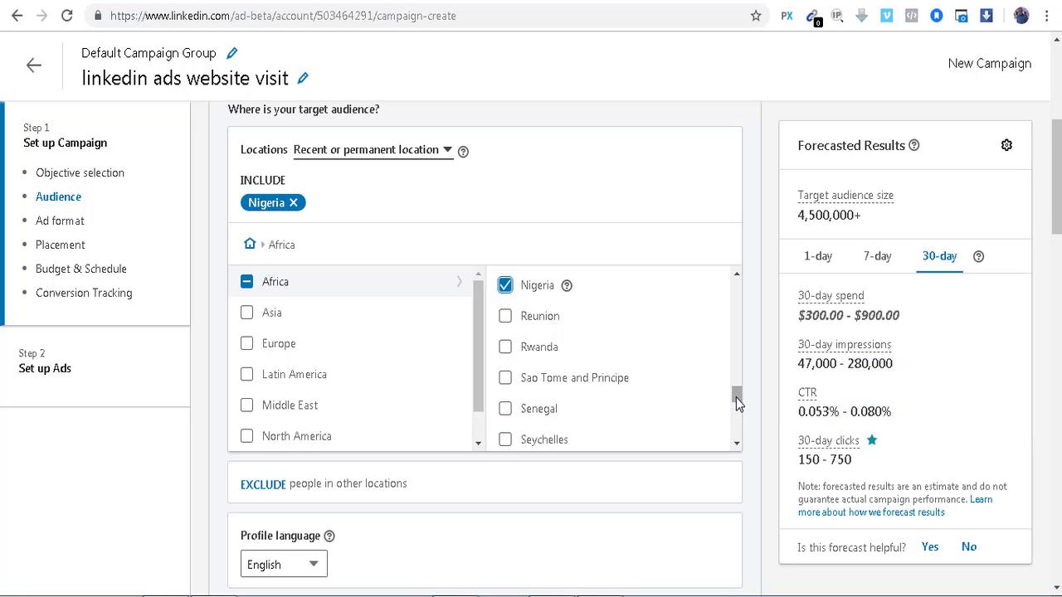
# Look through the other African countries and open the list of regions that can be excluded
pyautogui.moveTo(736, 398); pyautogui.dragTo(738, 432)
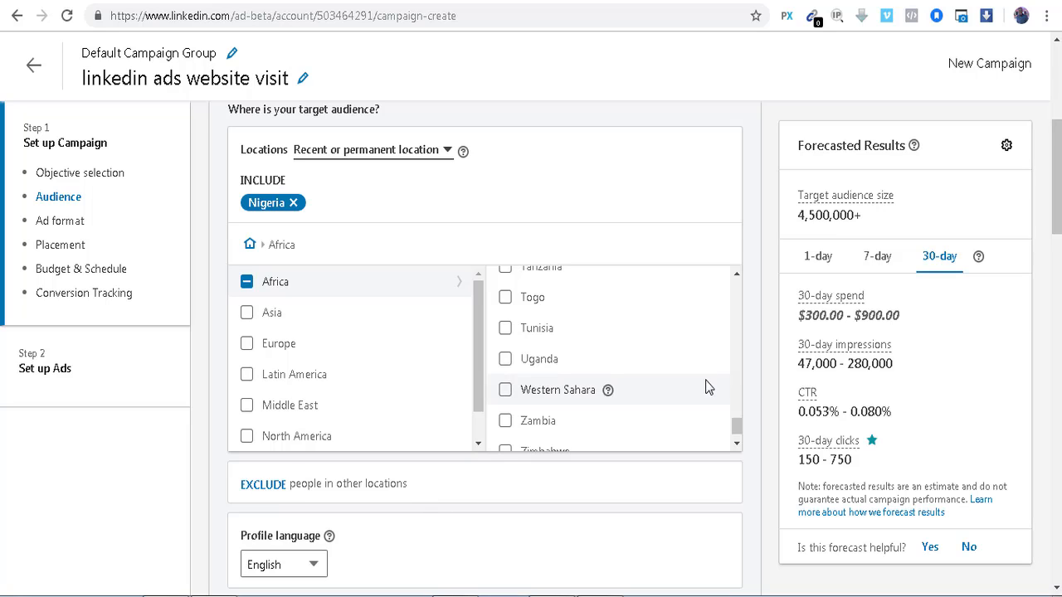
pyautogui.moveTo(743, 426); pyautogui.dragTo(736, 406)
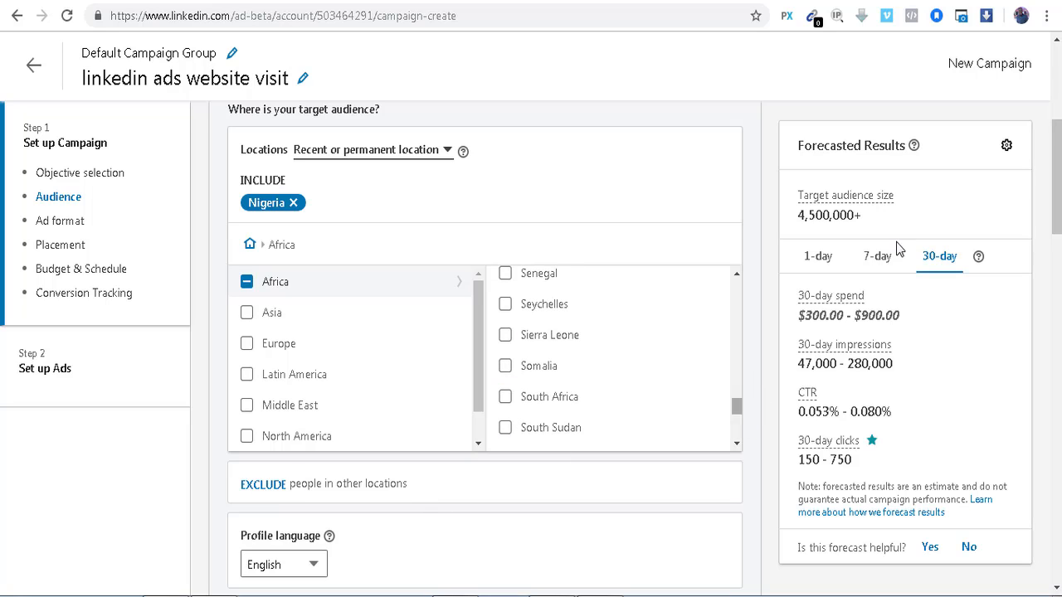
pyautogui.moveTo(1058, 211); pyautogui.dragTo(1058, 233)
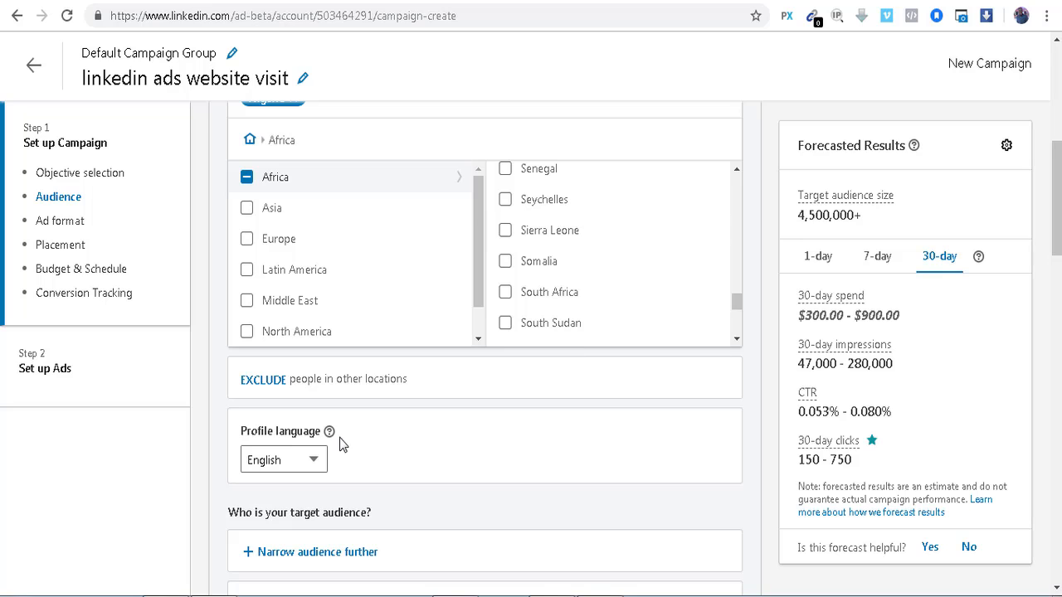
pyautogui.click(264, 380)
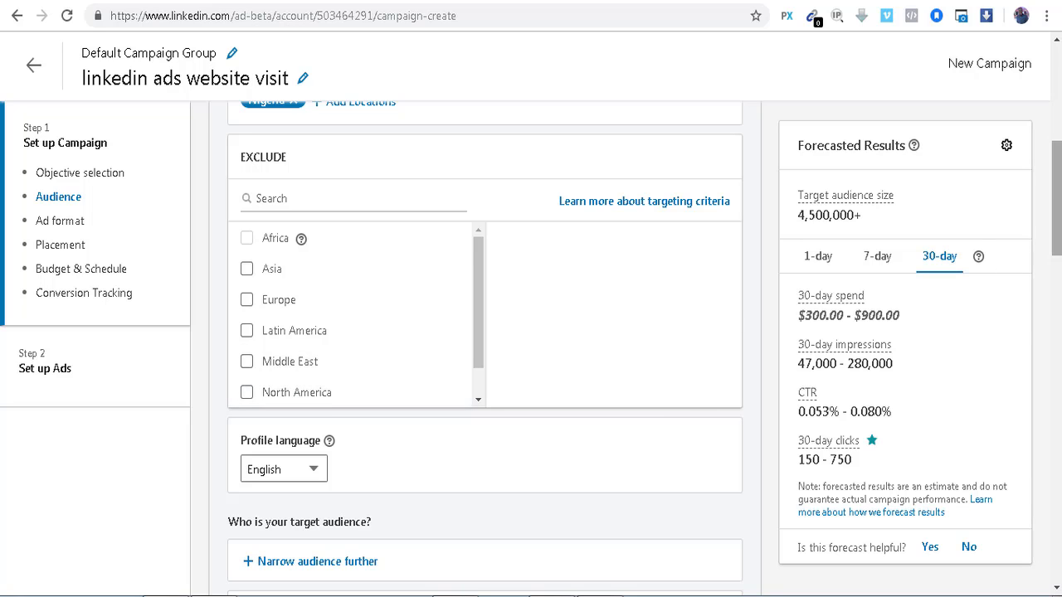
# Open the options for narrowing the audience and examine the ways to add a matched audience
pyautogui.moveTo(1058, 196); pyautogui.dragTo(1058, 233)
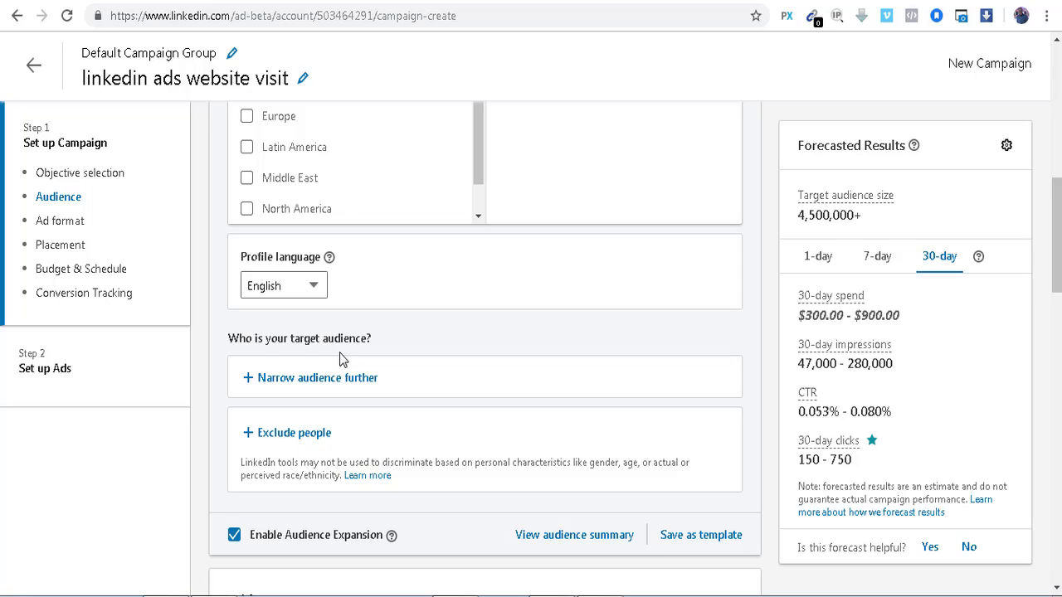
pyautogui.click(278, 380)
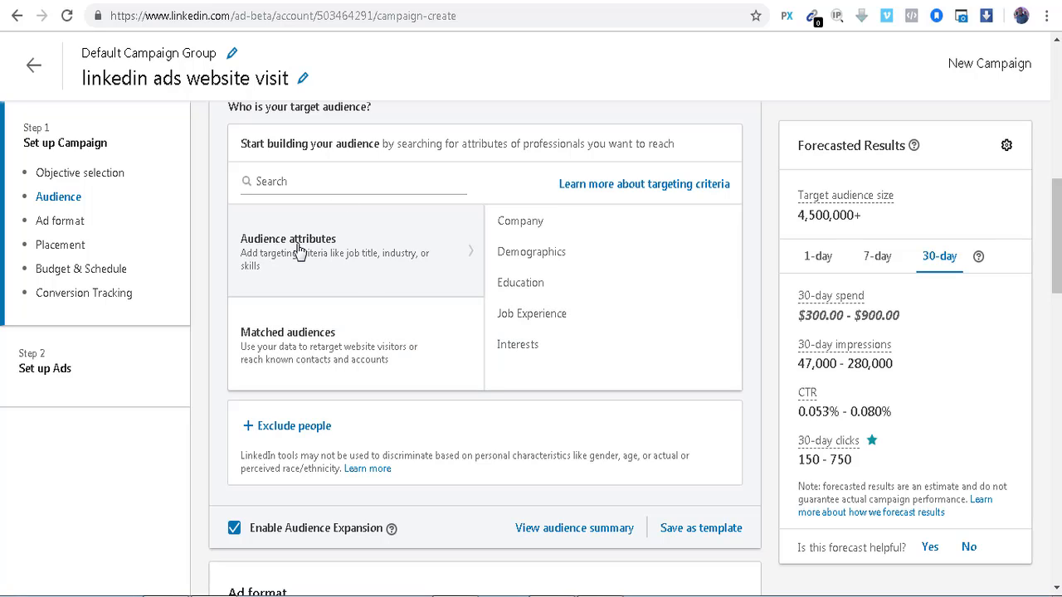
pyautogui.click(294, 354)
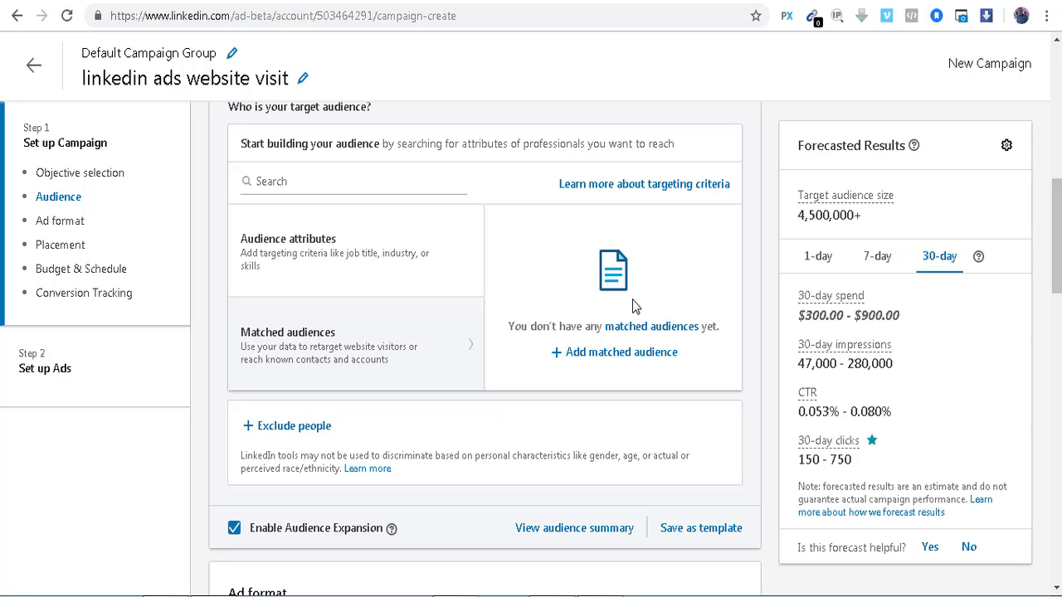
pyautogui.click(622, 356)
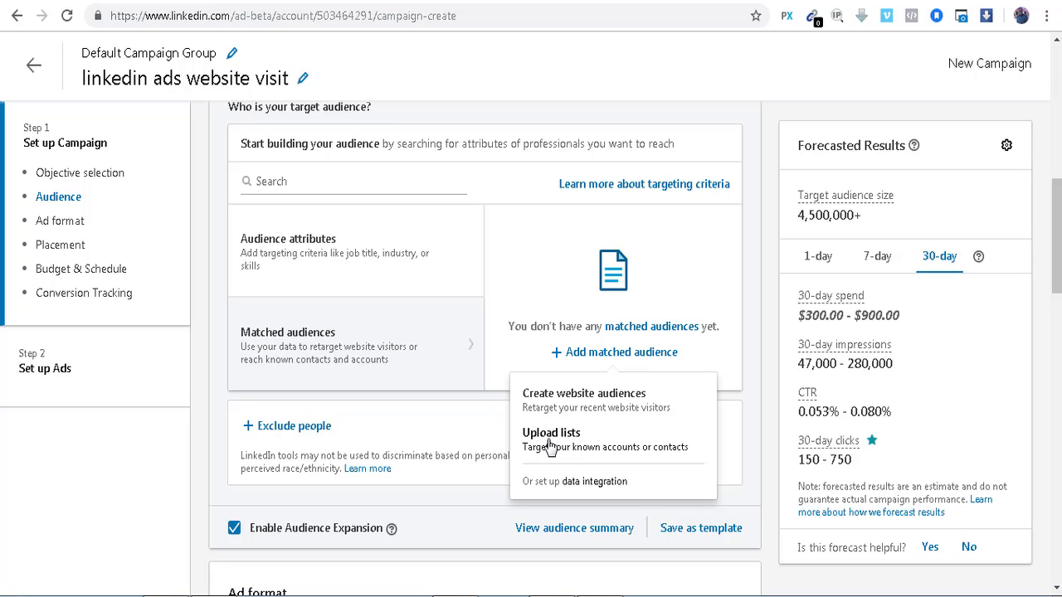
# Narrow the audience by the company attribute Company Size, including 51-200 employees
pyautogui.click(326, 259)
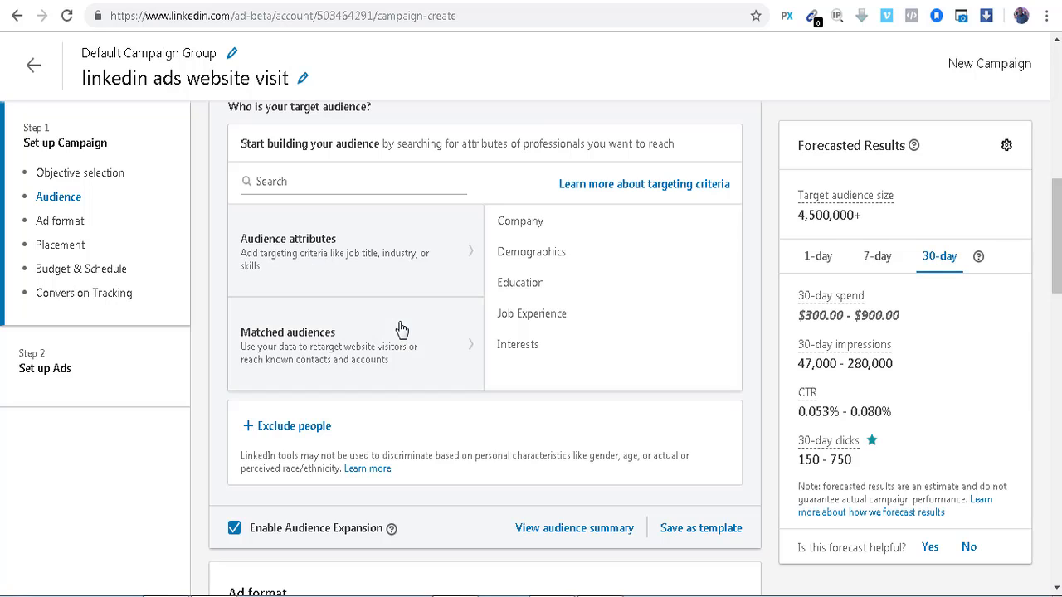
pyautogui.click(531, 225)
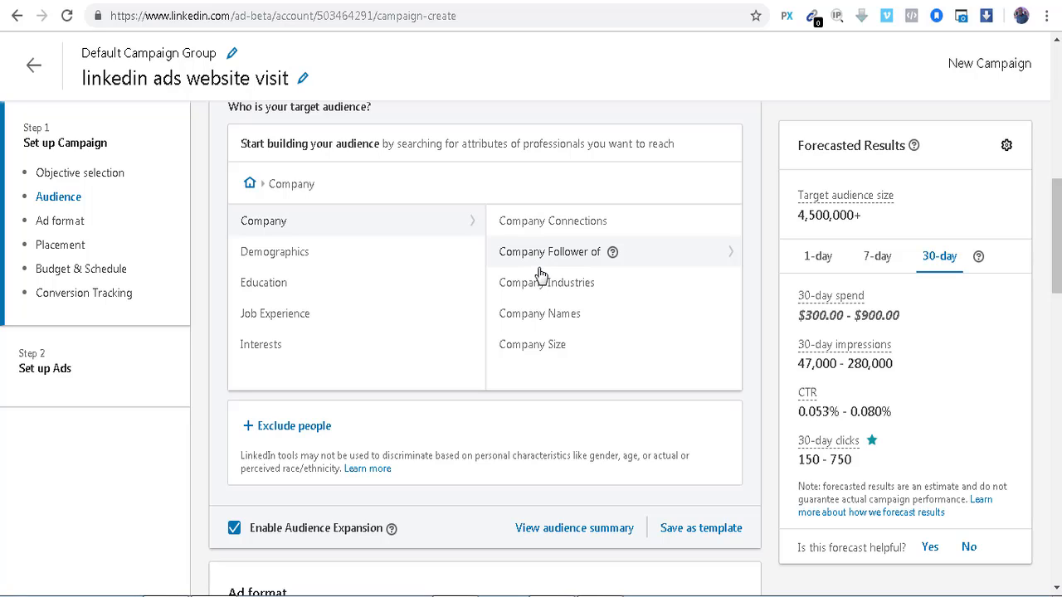
pyautogui.click(528, 355)
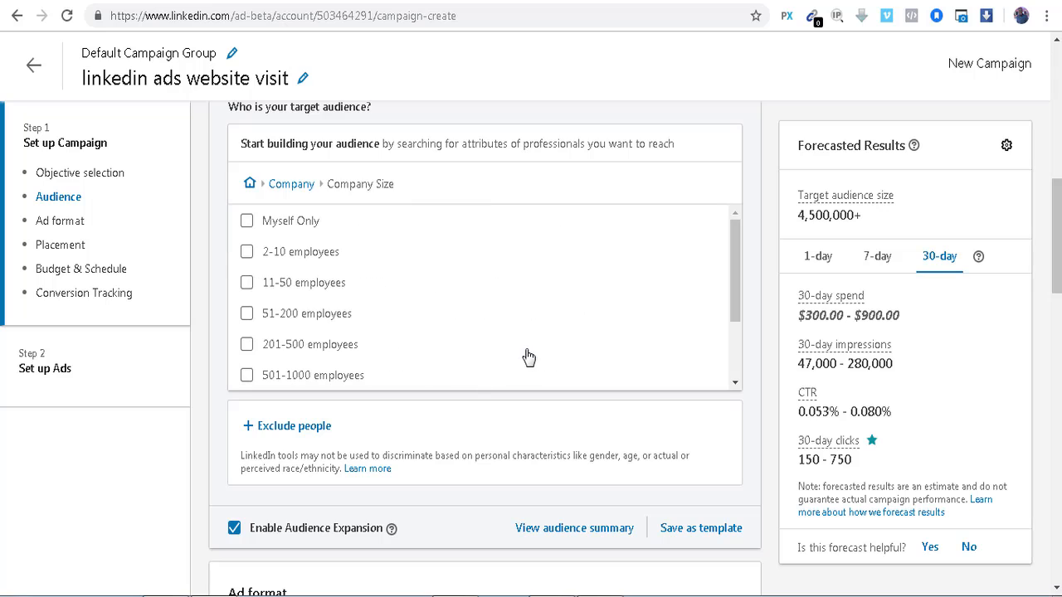
pyautogui.click(247, 315)
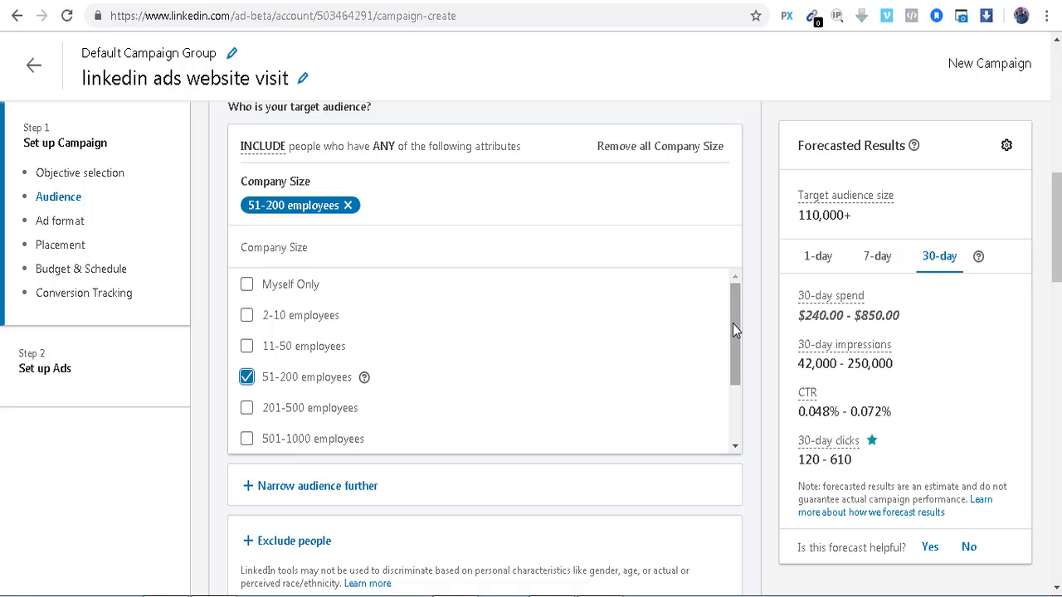
pyautogui.moveTo(733, 323); pyautogui.dragTo(734, 391)
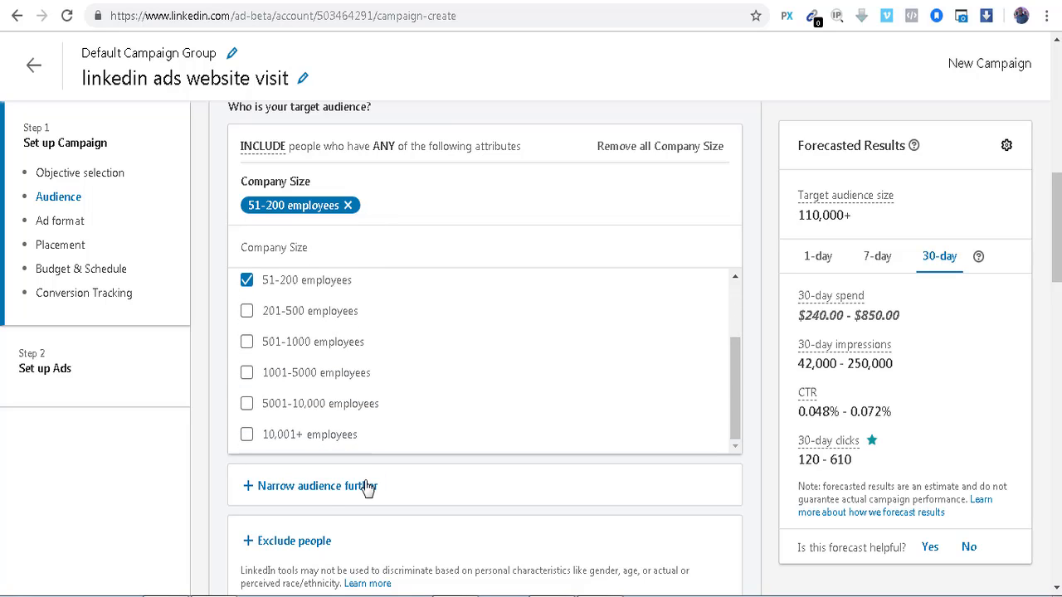
pyautogui.click(320, 490)
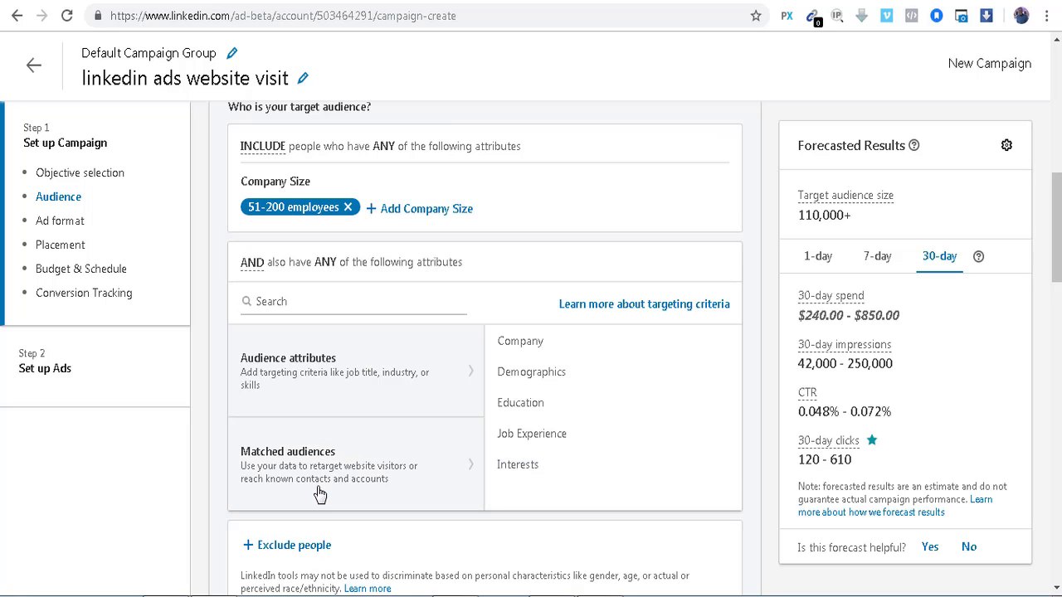
pyautogui.click(531, 375)
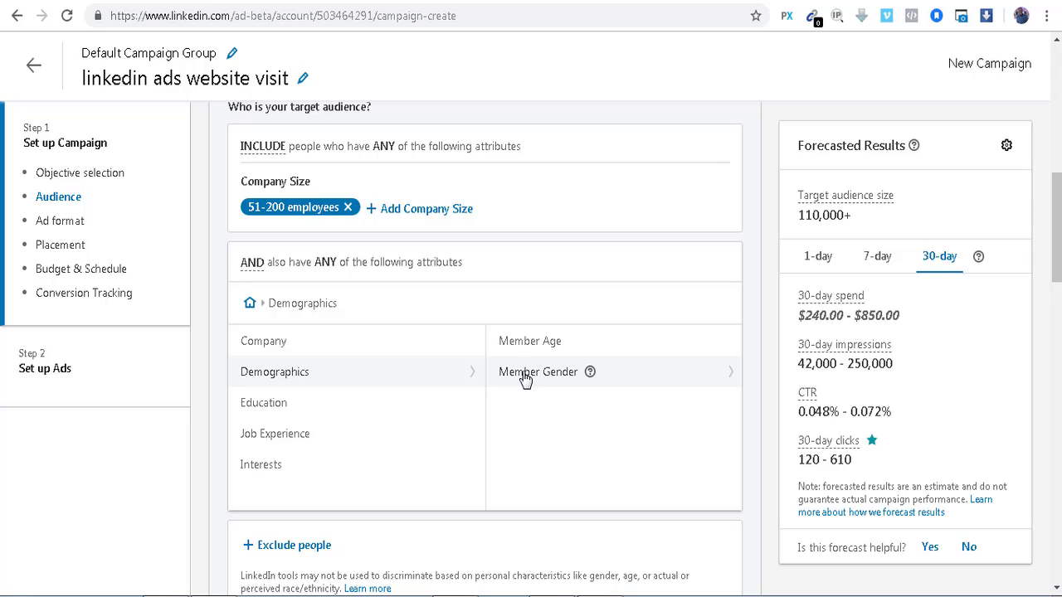
pyautogui.click(524, 375)
pyautogui.click(247, 347)
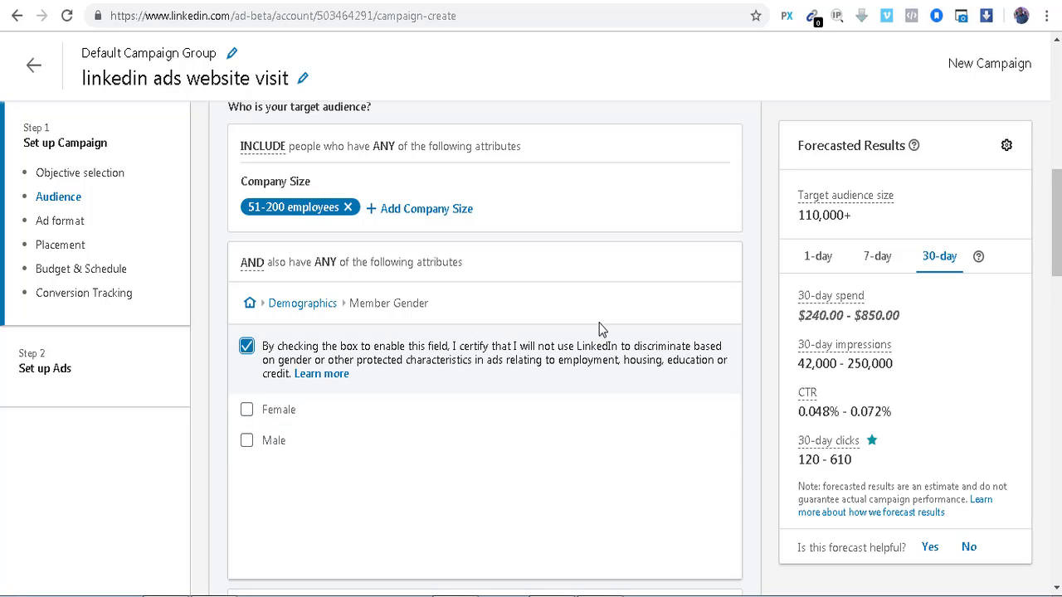
# Review the location and audience settings, reopening the Company Size choices for the included attribute
pyautogui.scroll(-2, 484, 349)
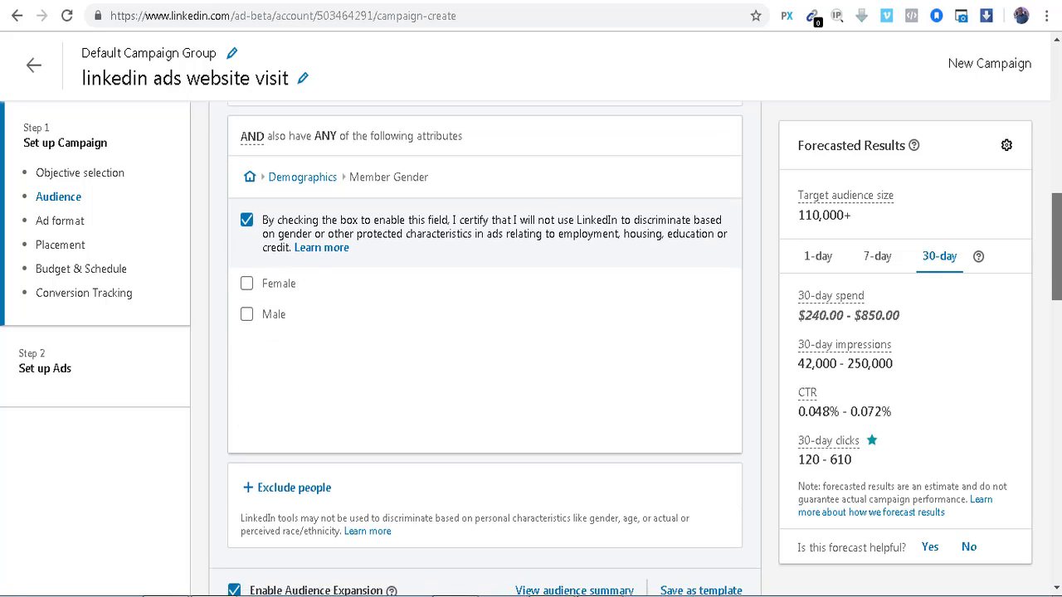
pyautogui.scroll(-2, 484, 348)
pyautogui.scroll(7, 484, 349)
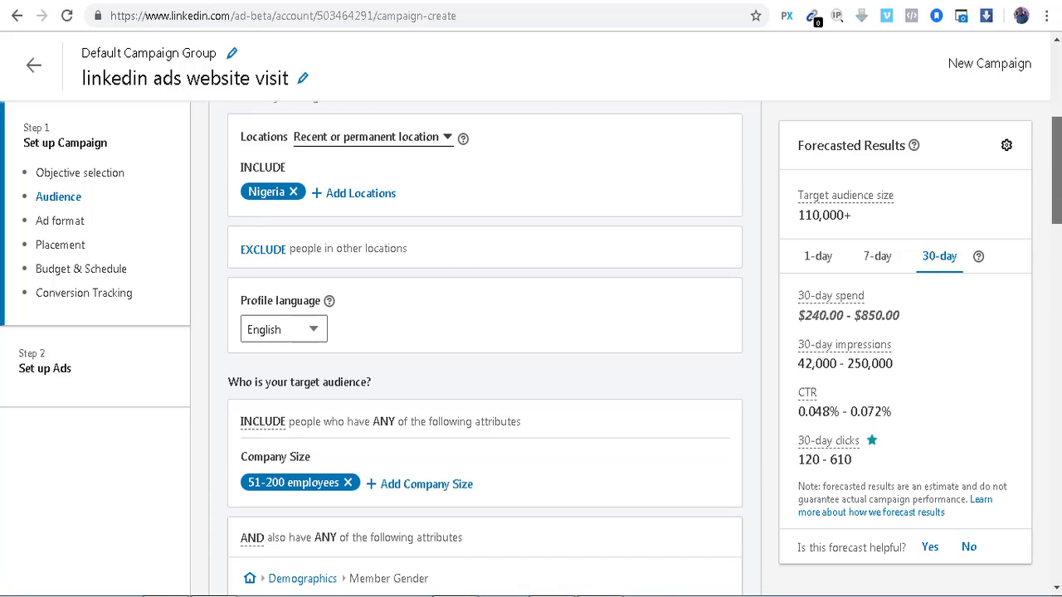
pyautogui.moveTo(1056, 177); pyautogui.dragTo(1056, 178)
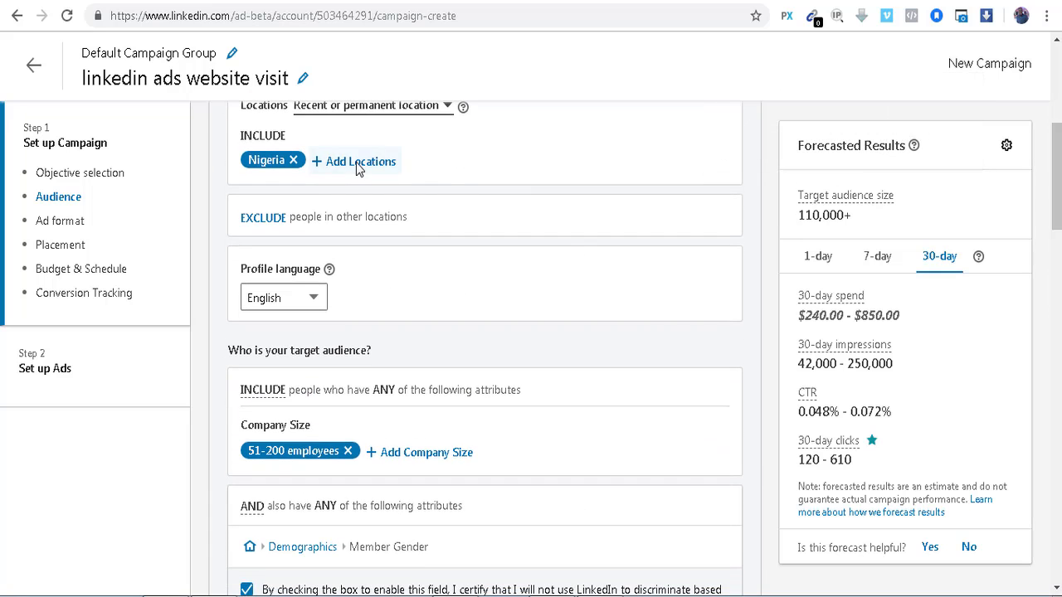
pyautogui.click(432, 460)
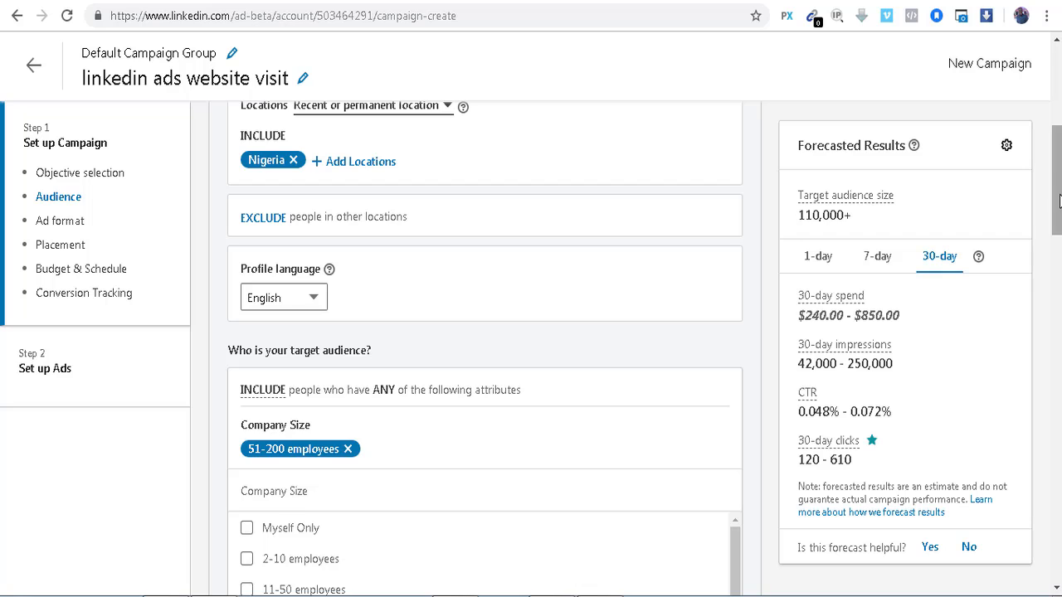
pyautogui.moveTo(1057, 180); pyautogui.dragTo(1057, 245)
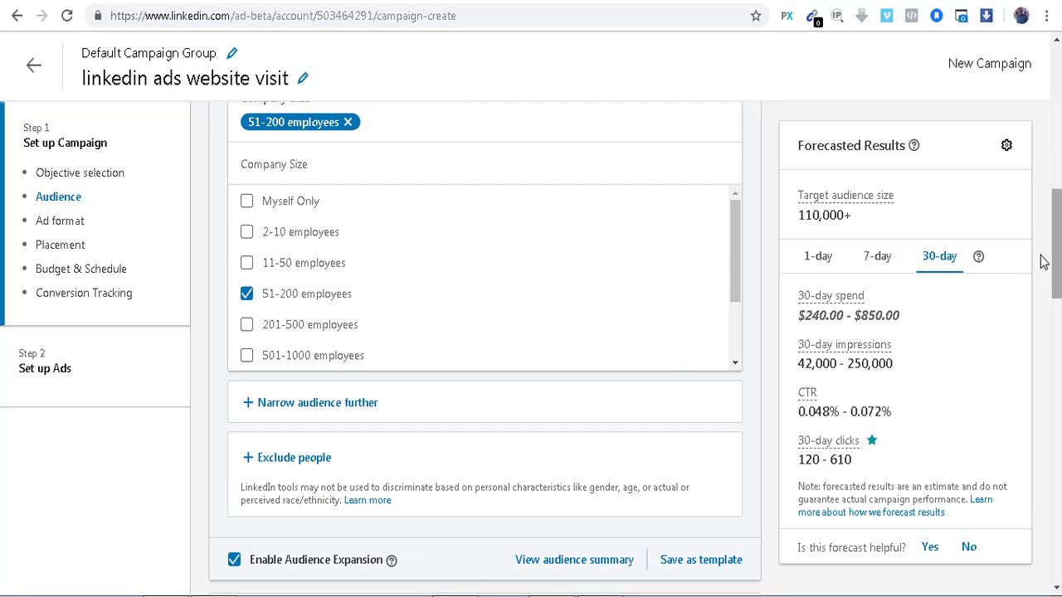
# Narrow the audience further by the demographic Member Gender, accepting the non-discrimination certification and including Male
pyautogui.click(308, 404)
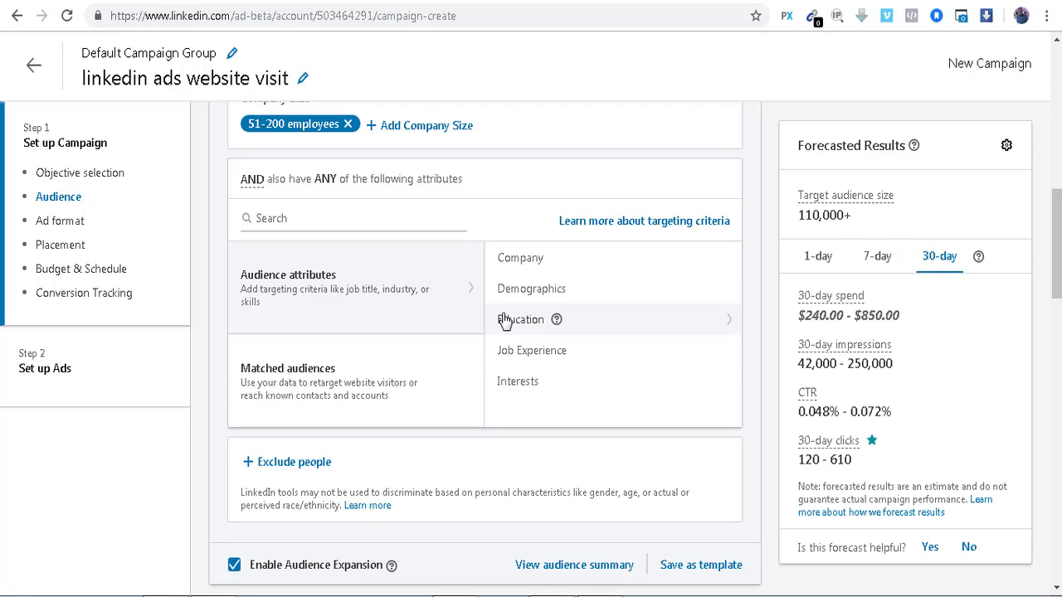
pyautogui.click(533, 301)
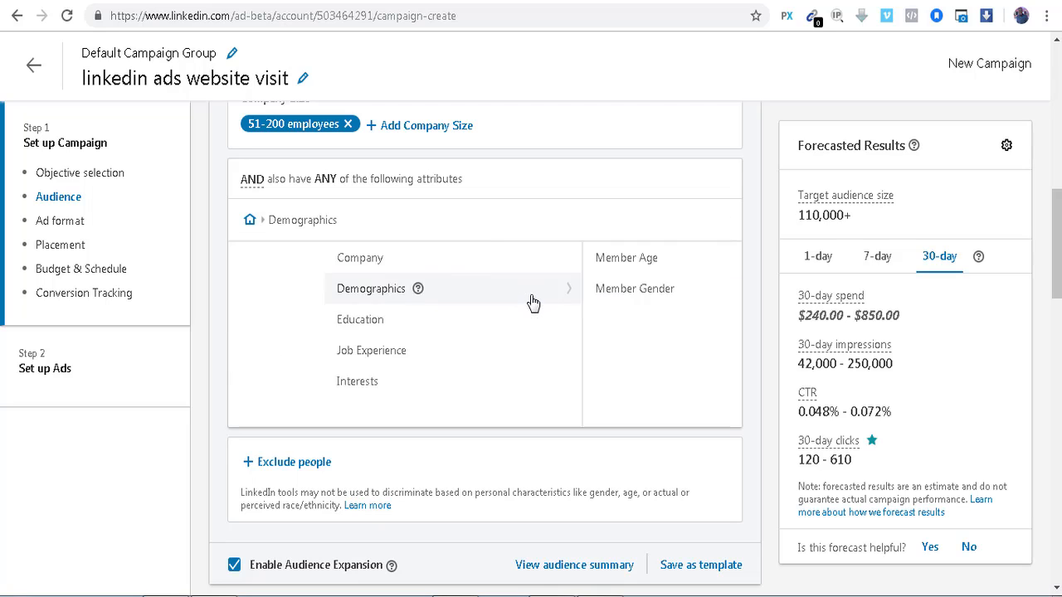
pyautogui.click(510, 289)
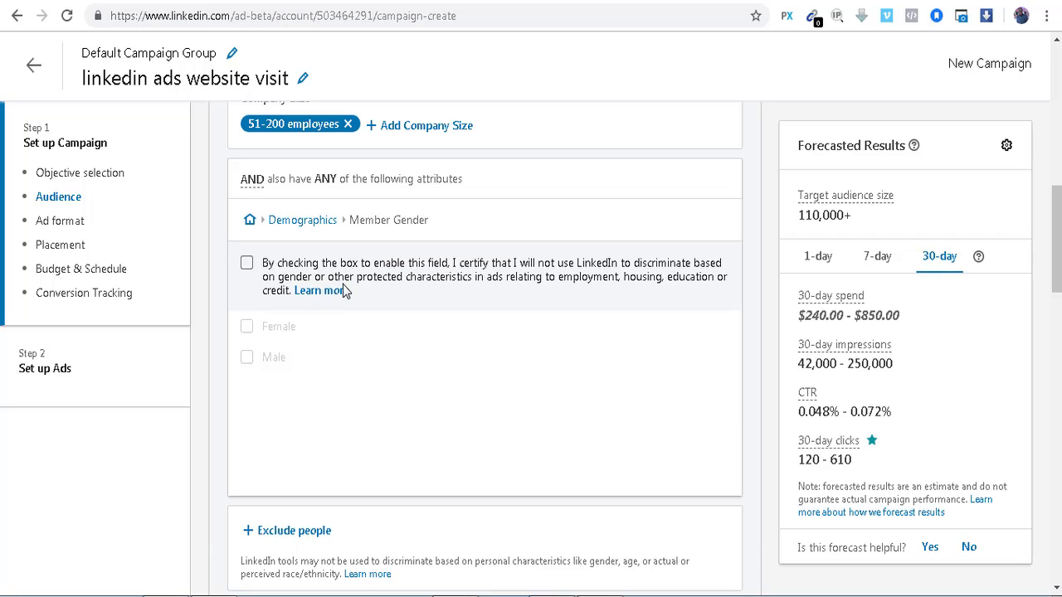
pyautogui.click(247, 262)
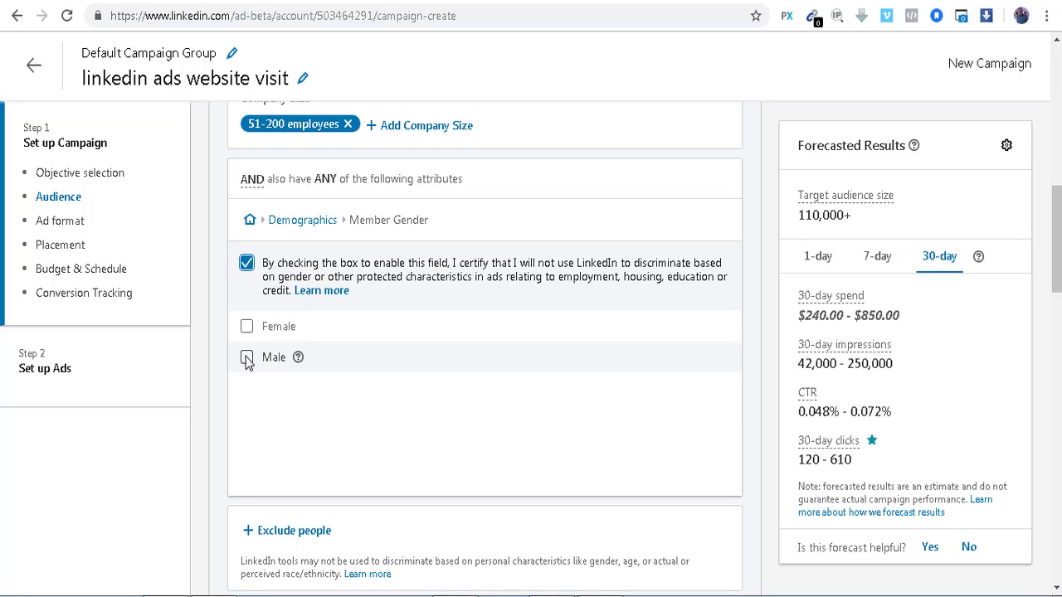
pyautogui.click(246, 358)
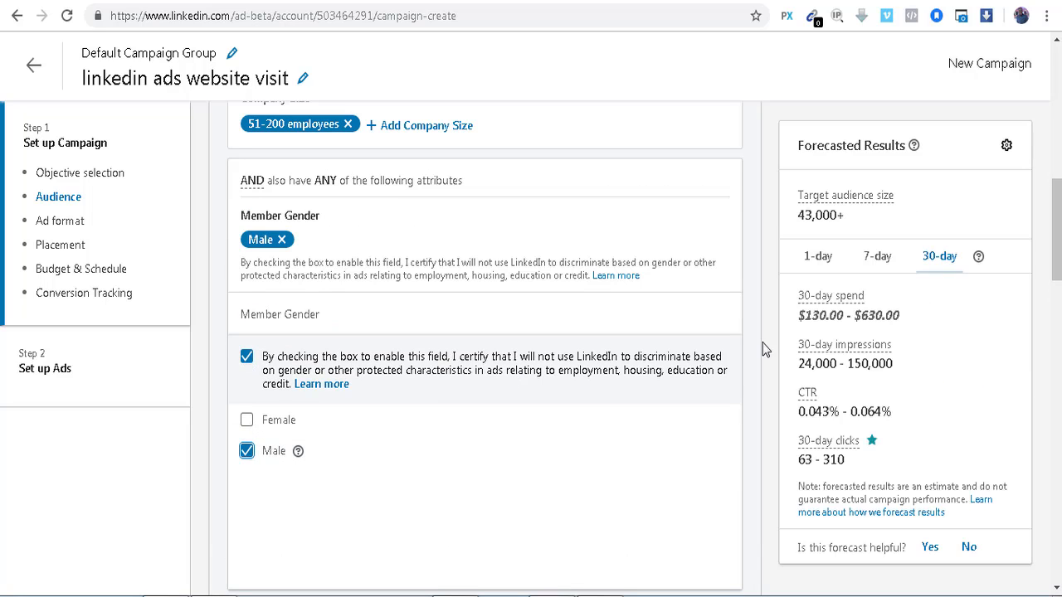
# Narrow the audience further by Member Interests, including only Search Engine Marketing from Digital Marketing within Marketing and Advertising
pyautogui.scroll(-3, 658, 298)
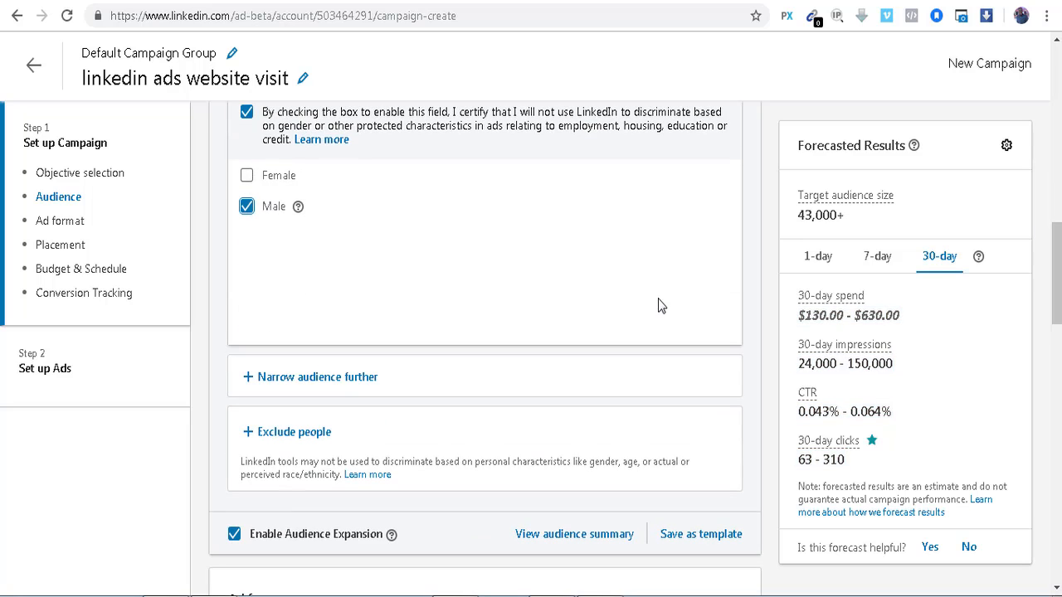
pyautogui.click(302, 389)
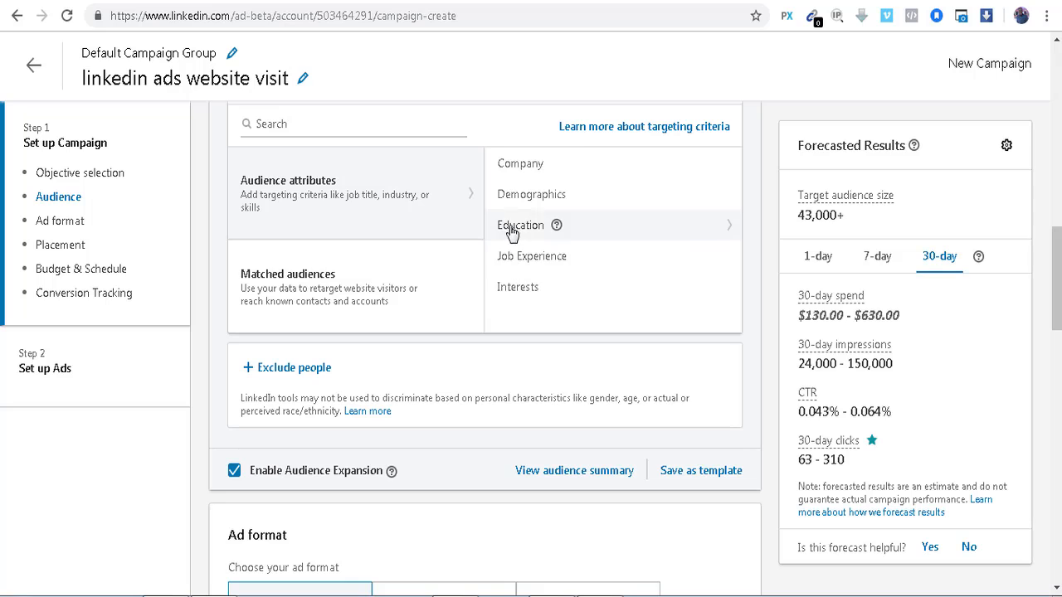
pyautogui.click(517, 292)
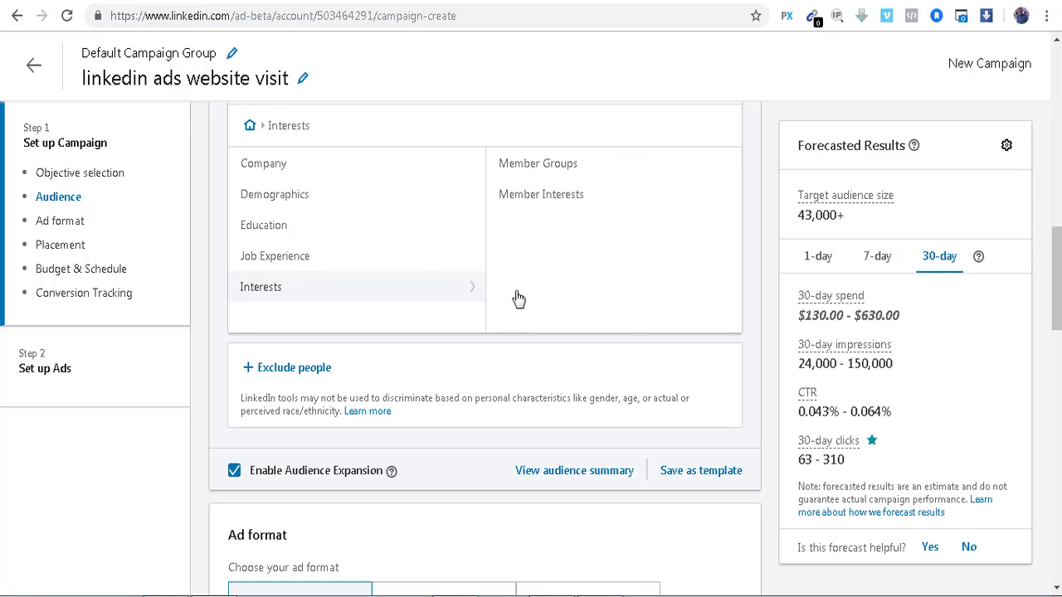
pyautogui.click(525, 199)
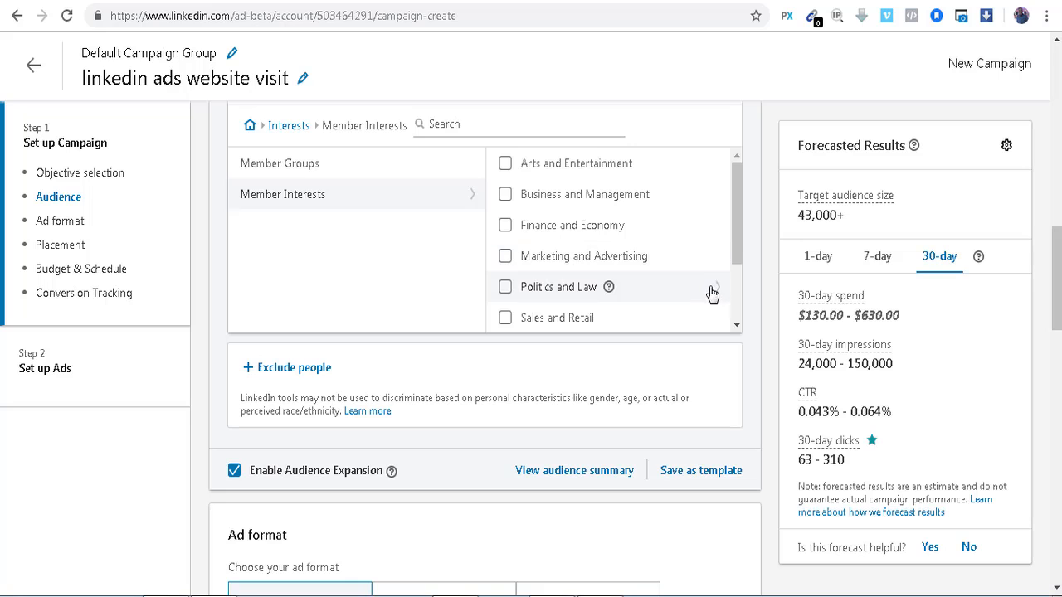
pyautogui.click(505, 256)
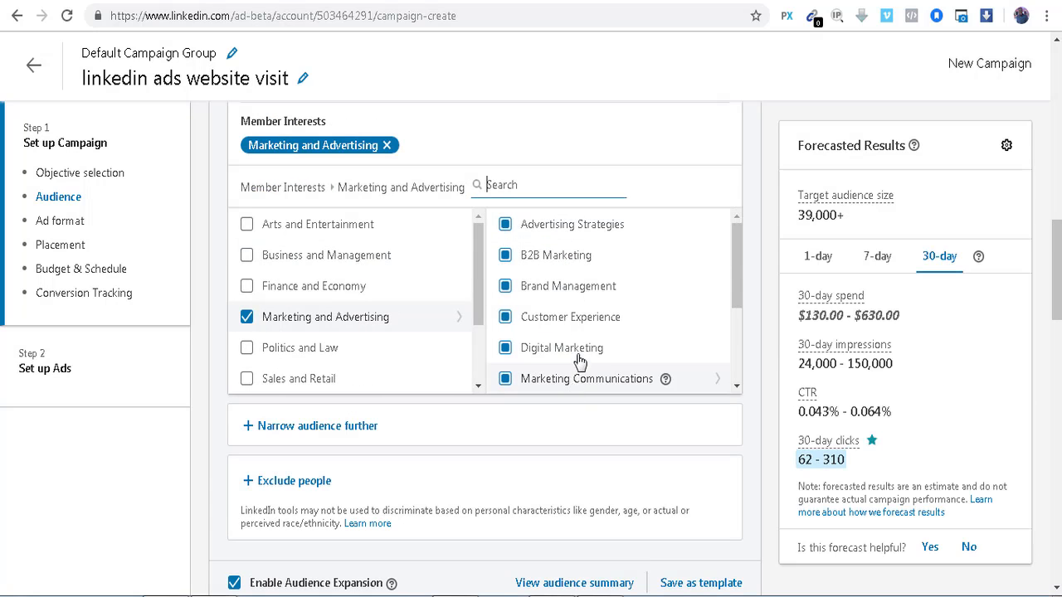
pyautogui.click(506, 349)
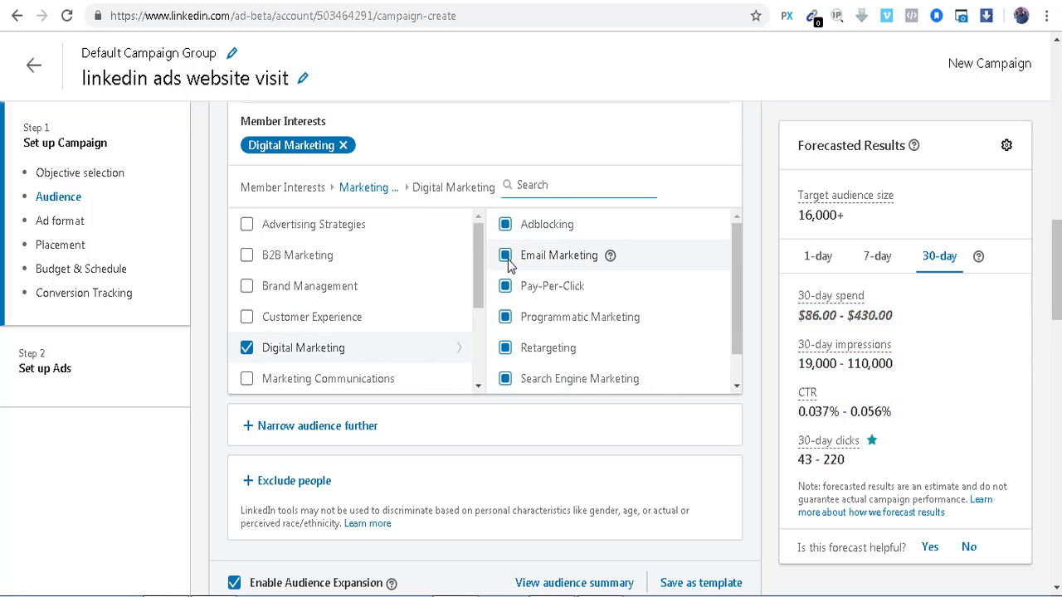
pyautogui.moveTo(740, 286); pyautogui.dragTo(736, 349)
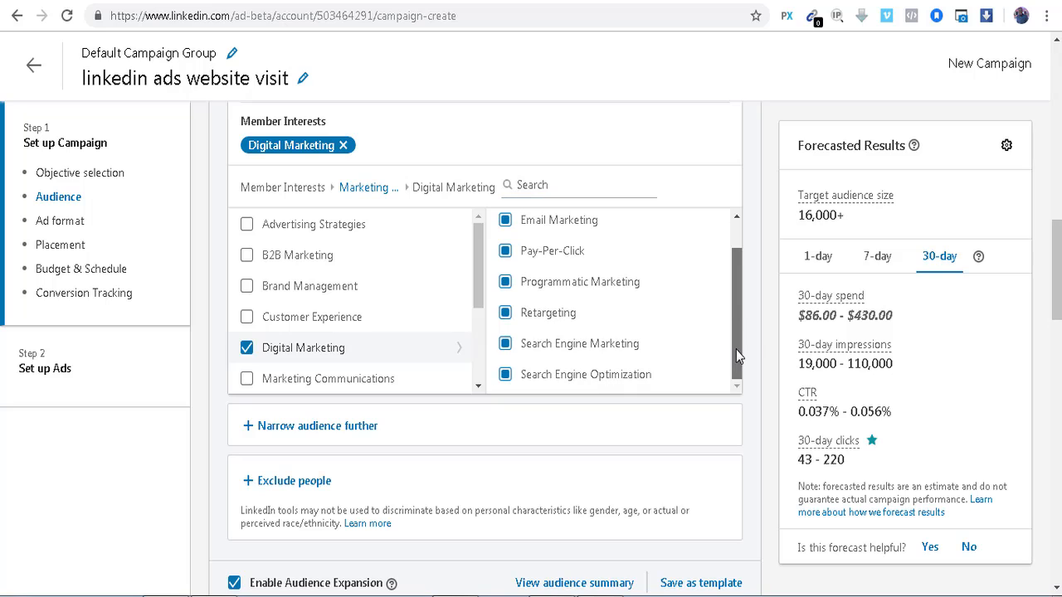
pyautogui.click(506, 346)
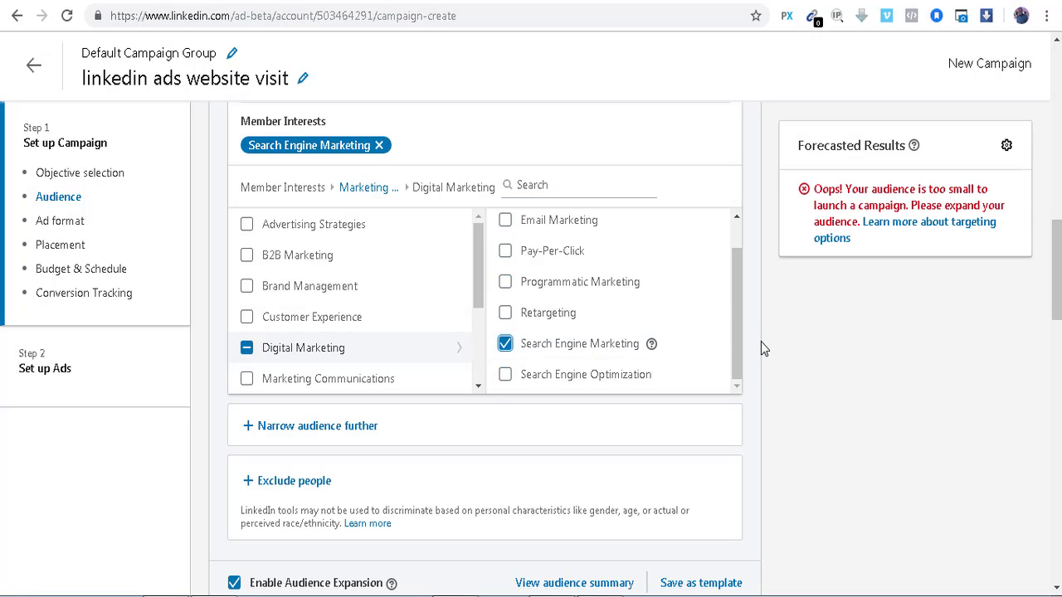
pyautogui.moveTo(735, 311); pyautogui.dragTo(731, 245)
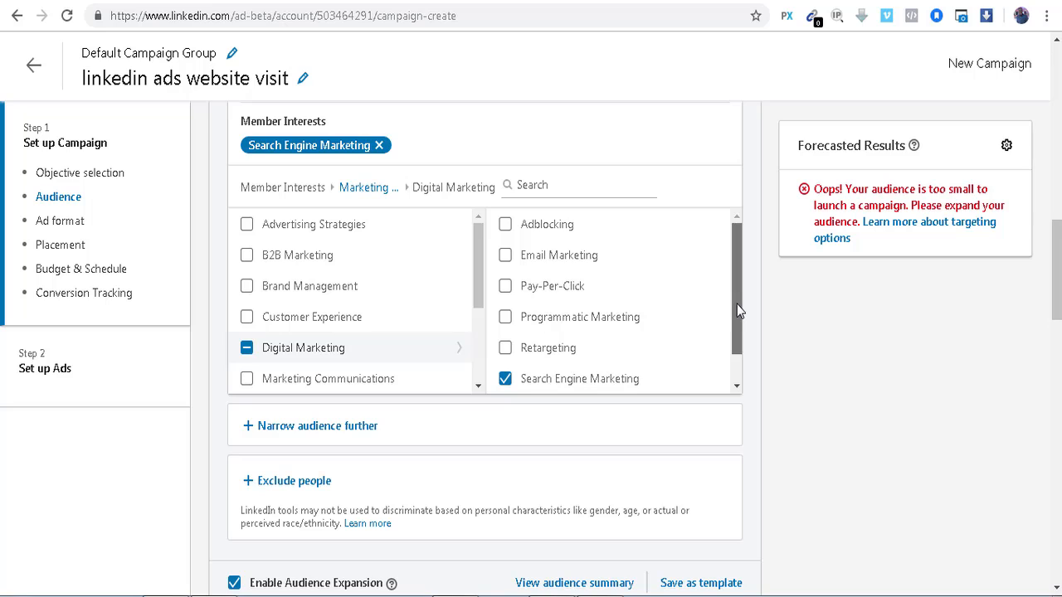
# Try switching Audience Expansion off, and enable it again
pyautogui.scroll(-1, 739, 307)
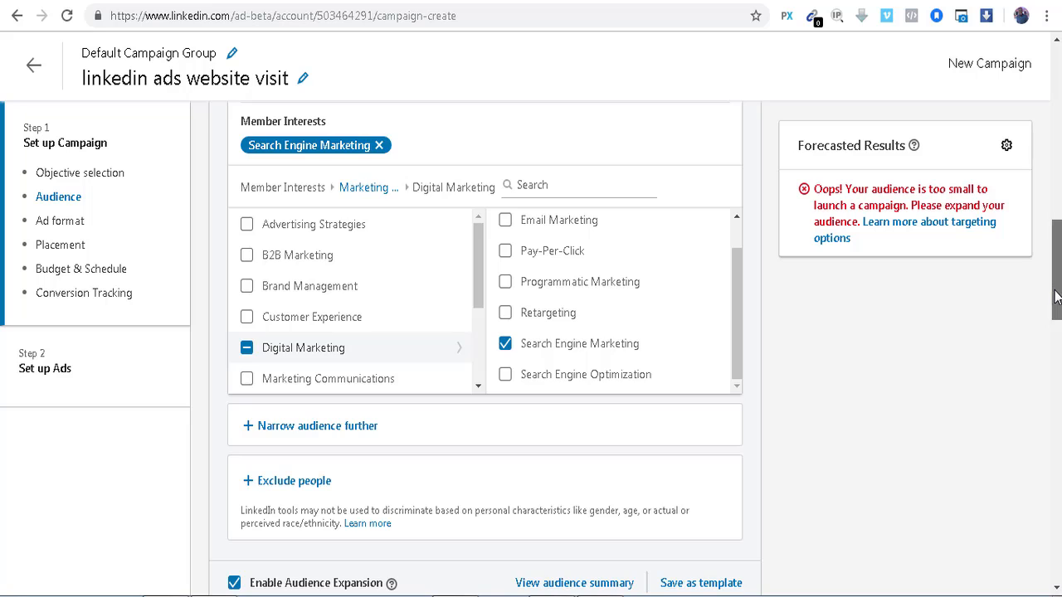
pyautogui.moveTo(1056, 292); pyautogui.dragTo(1056, 321)
pyautogui.scroll(4, 1057, 353)
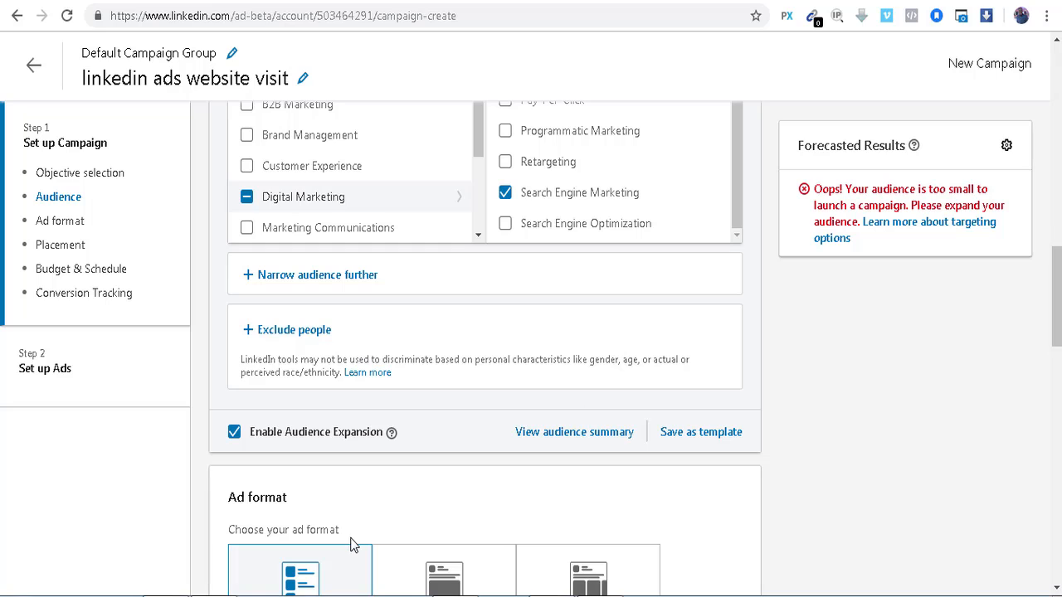
pyautogui.click(235, 433)
pyautogui.click(235, 433)
# Choose Single image ad as the campaign's ad format
pyautogui.scroll(-3, 1056, 316)
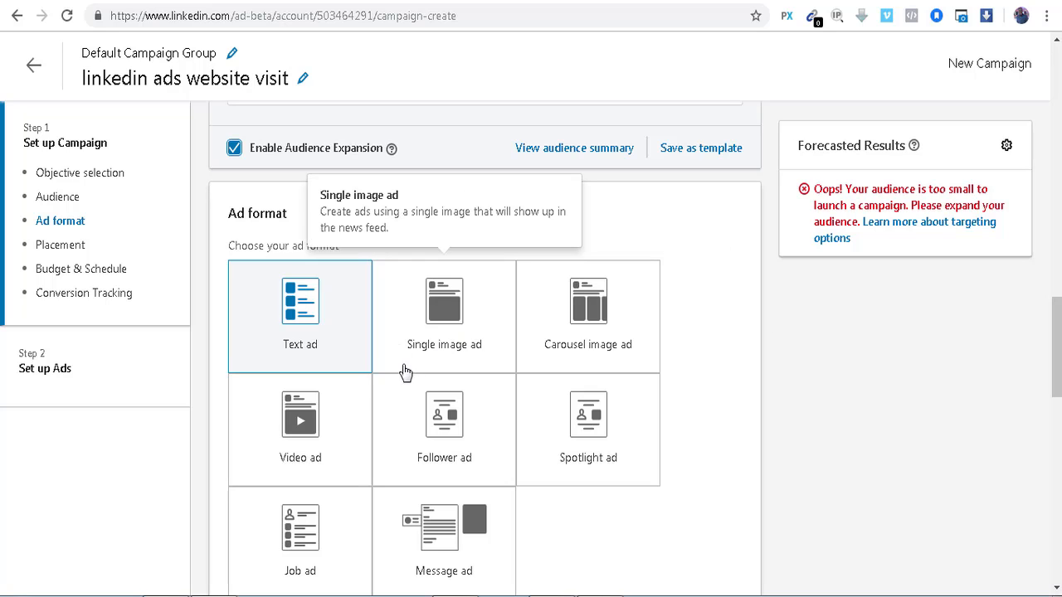
pyautogui.click(463, 331)
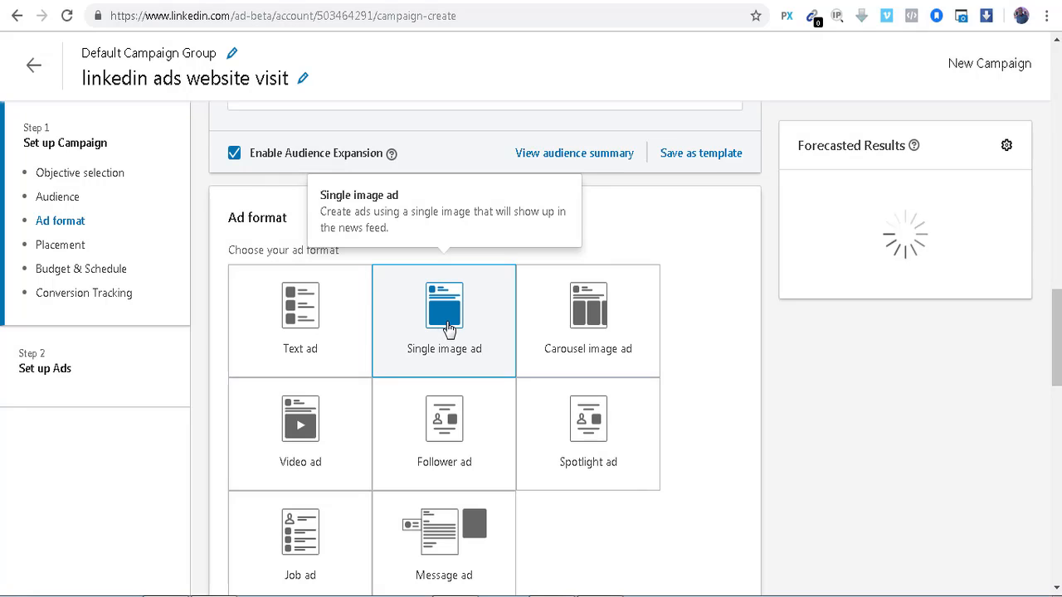
# Remove the Male member gender and the Search Engine Marketing member interest from the audience criteria
pyautogui.moveTo(1057, 329); pyautogui.dragTo(1057, 229)
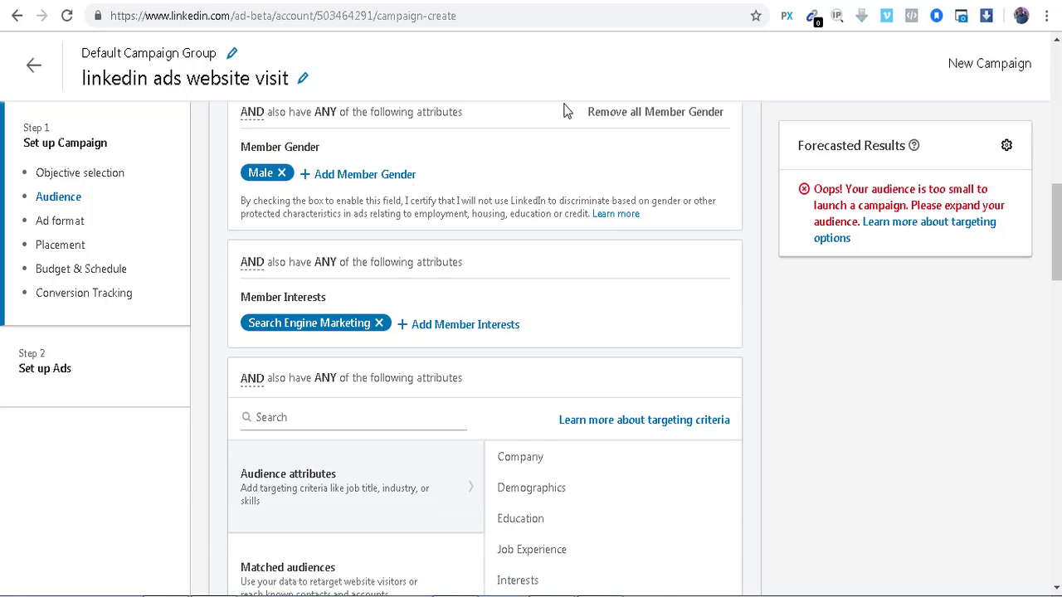
pyautogui.click(282, 174)
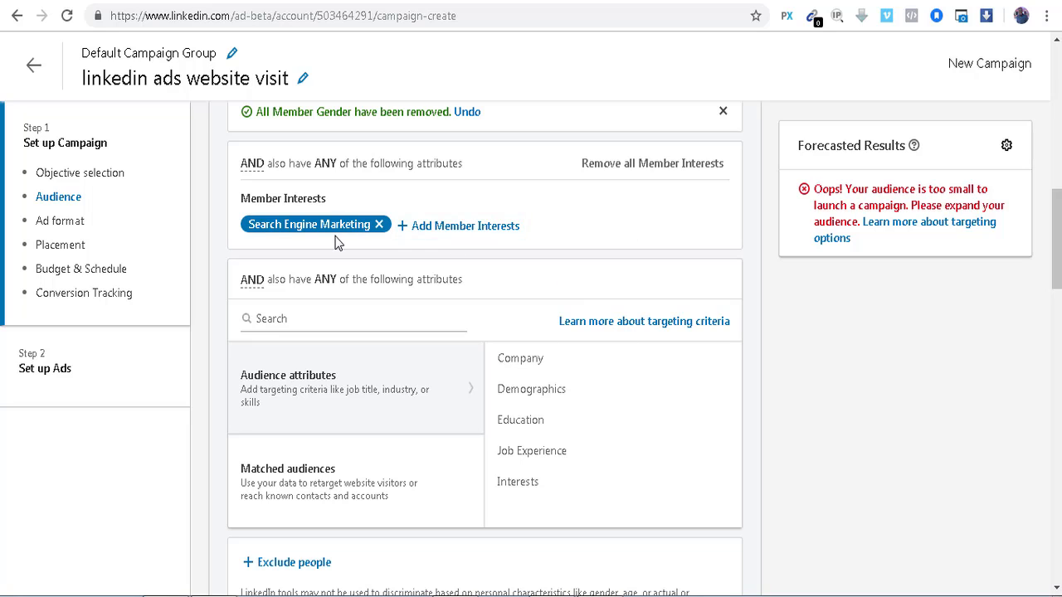
pyautogui.click(379, 224)
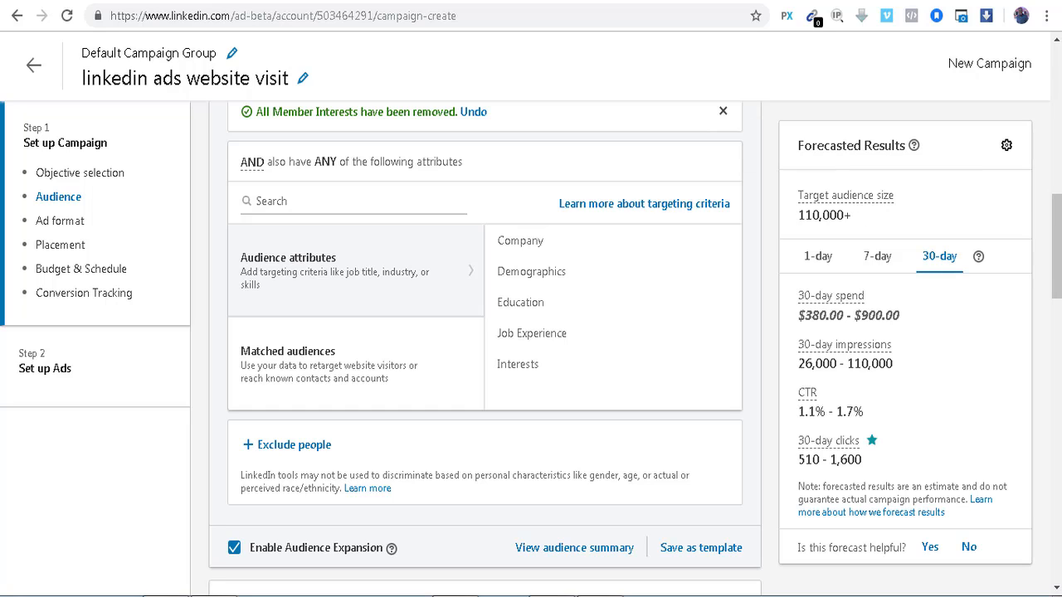
# Show the LinkedIn Audience Network advanced options in Placement and examine the categories that can be excluded
pyautogui.scroll(-10, 236, 309)
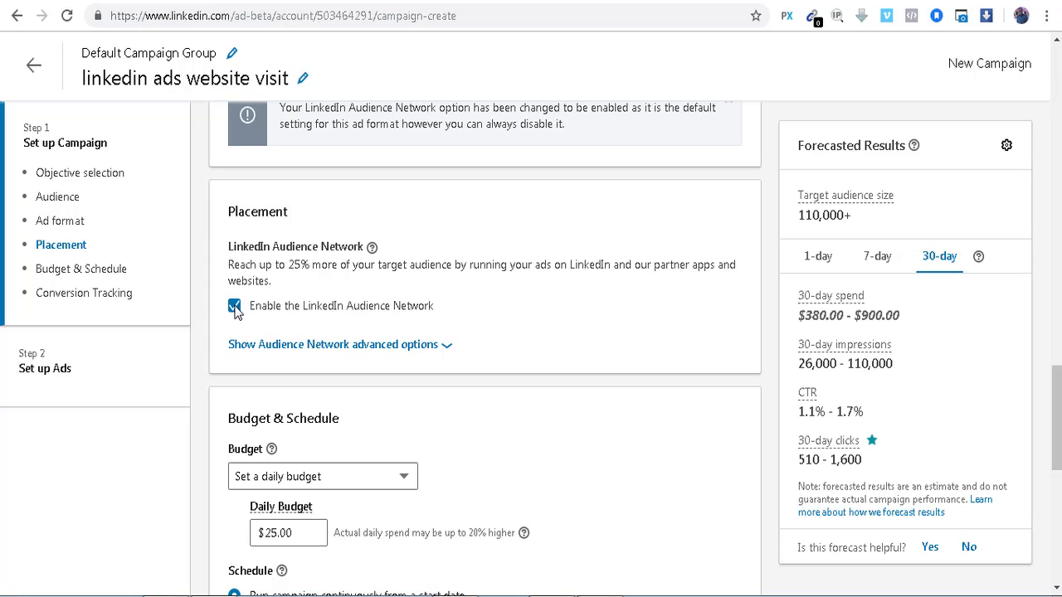
pyautogui.click(444, 346)
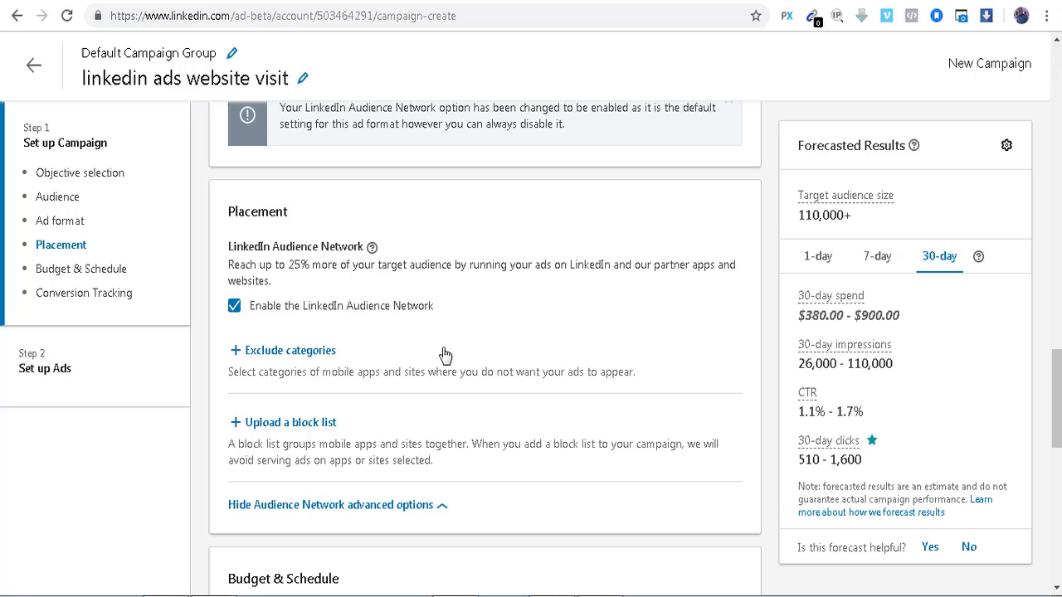
pyautogui.click(301, 359)
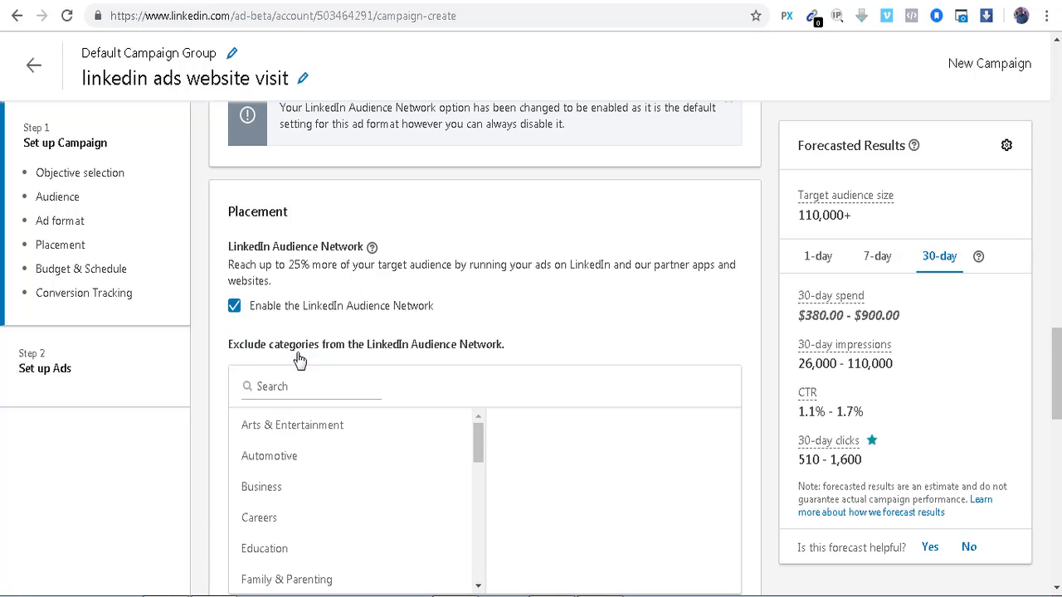
pyautogui.click(286, 375)
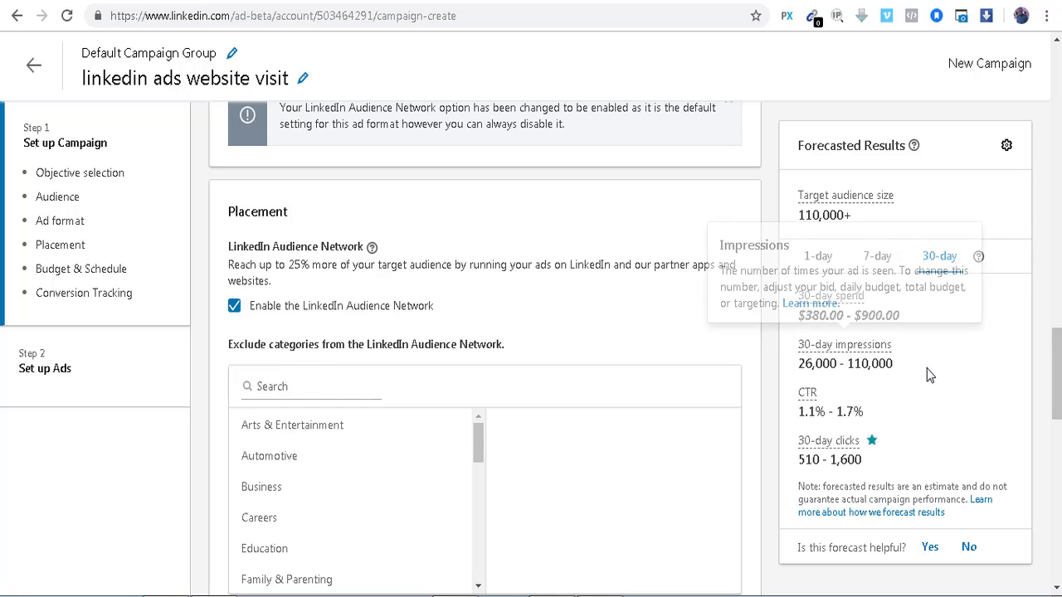
pyautogui.scroll(-3, 485, 349)
pyautogui.scroll(5, 485, 349)
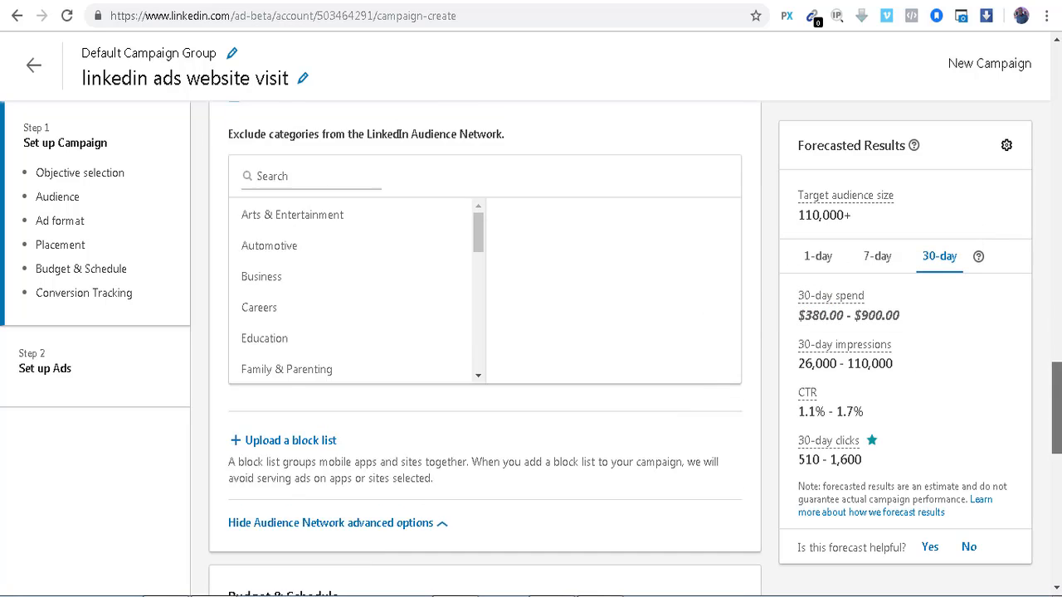
# Try switching the LinkedIn Audience Network off, leave it enabled, and hide its advanced options
pyautogui.click(234, 464)
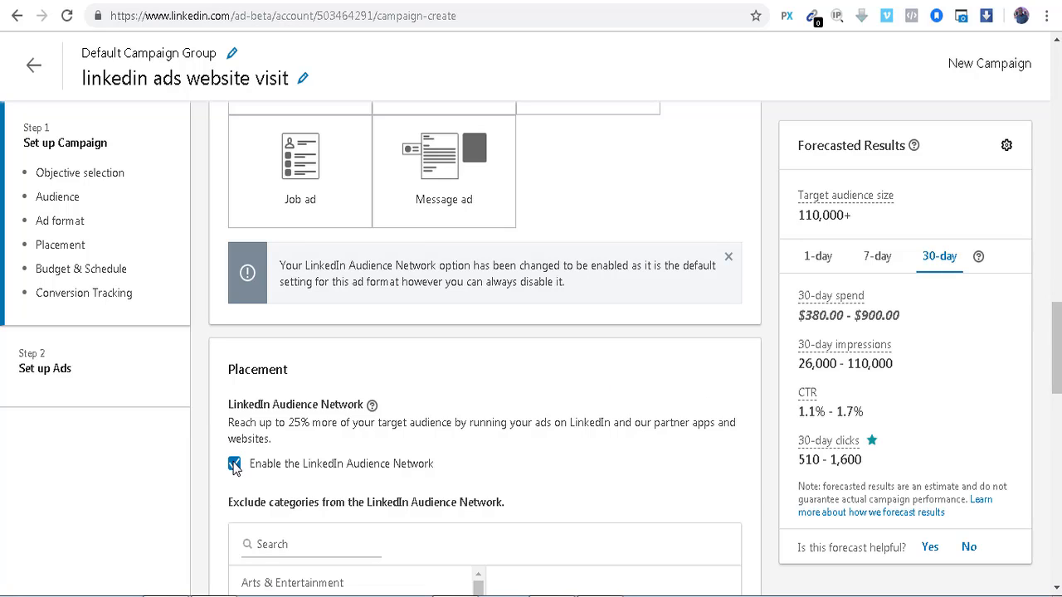
pyautogui.click(234, 464)
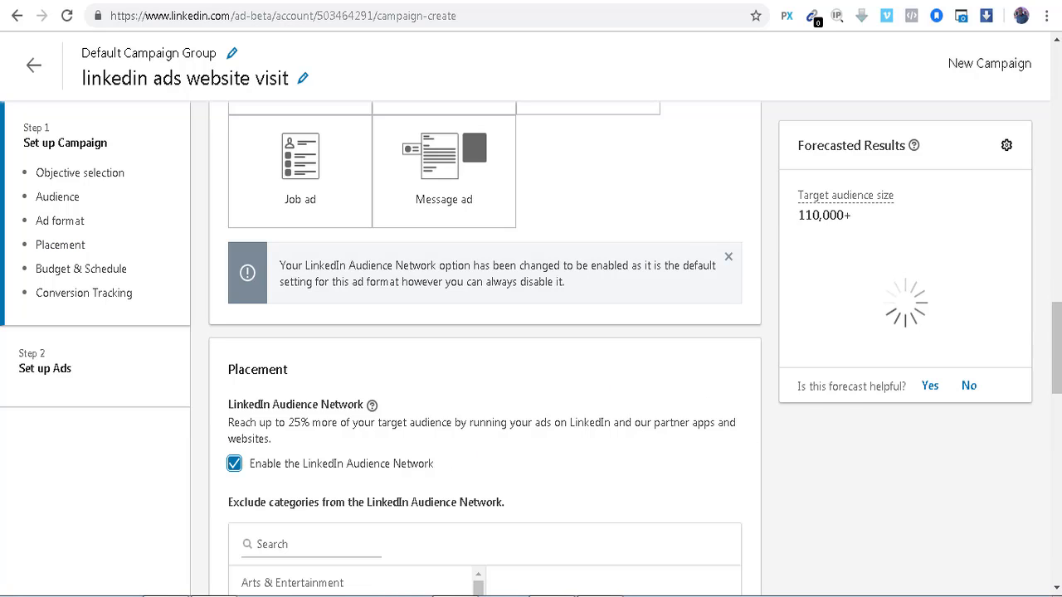
pyautogui.scroll(-3, 234, 466)
pyautogui.scroll(-3, 486, 349)
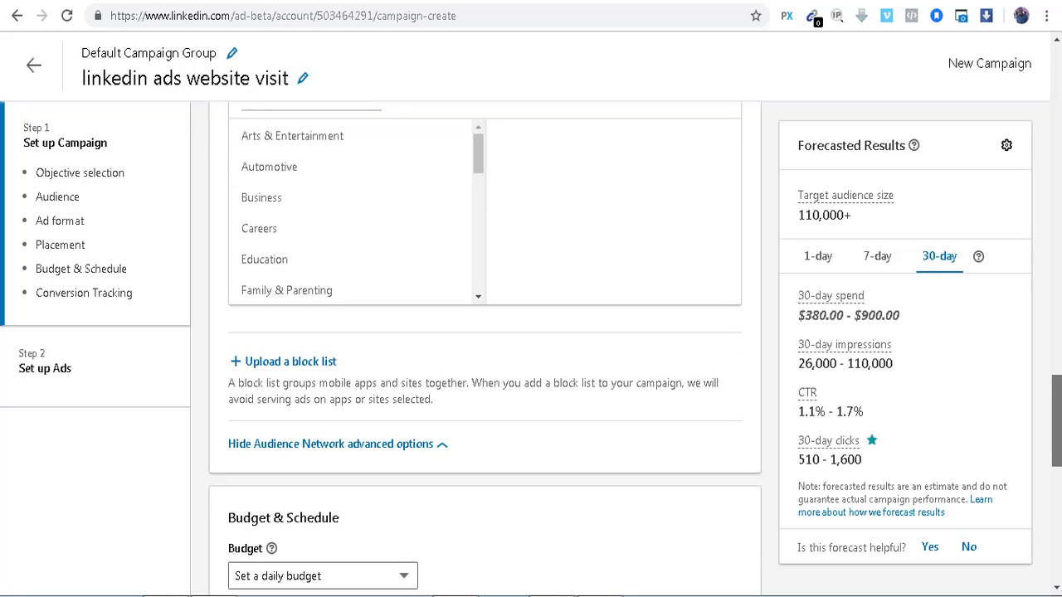
pyautogui.scroll(-1, 573, 323)
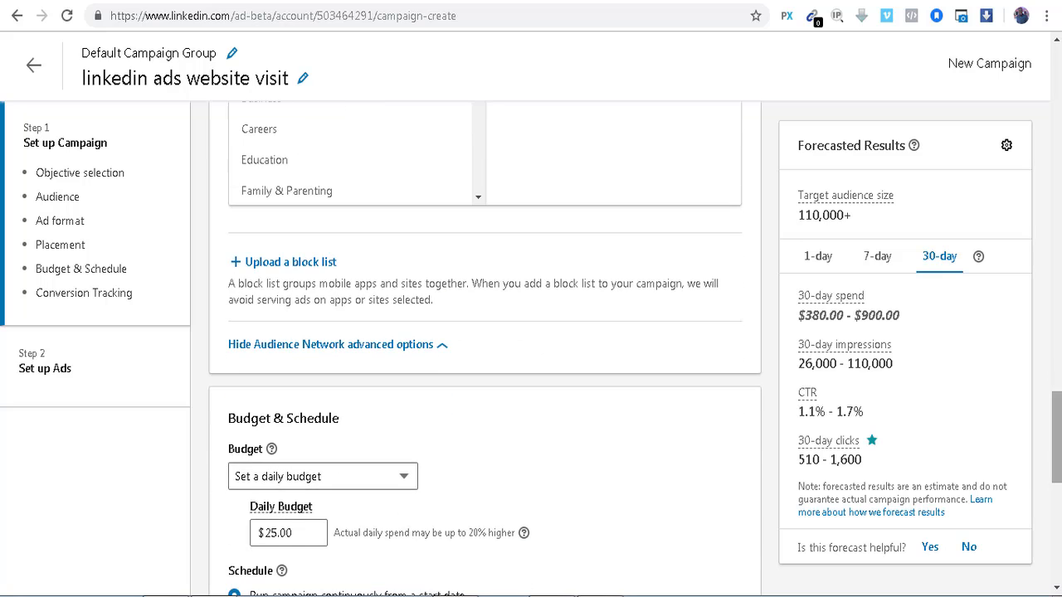
pyautogui.click(443, 349)
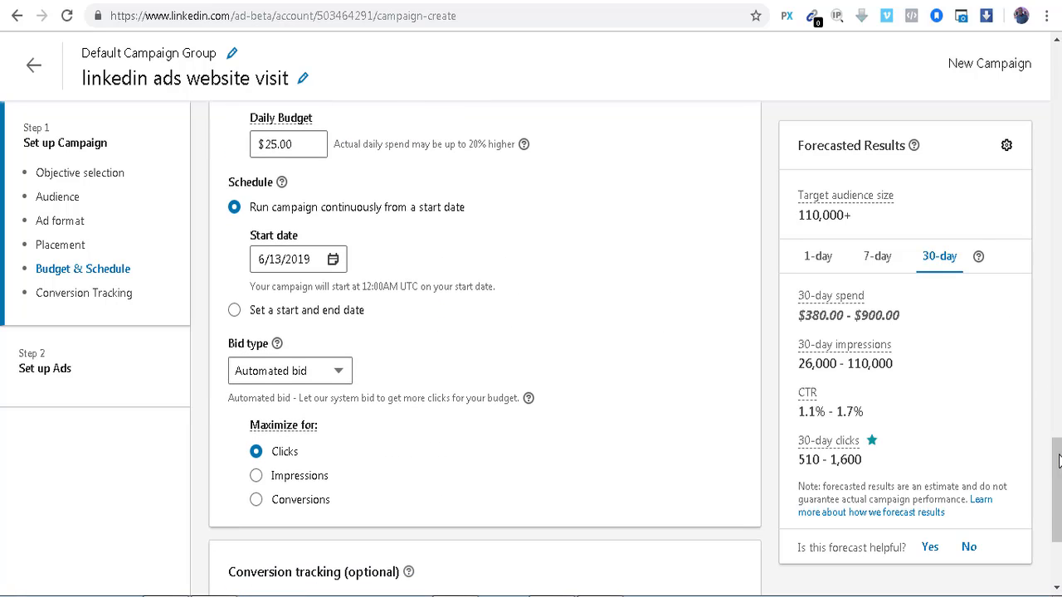
# Keep the daily budget option and schedule the campaign with a start and end date
pyautogui.scroll(5, 721, 372)
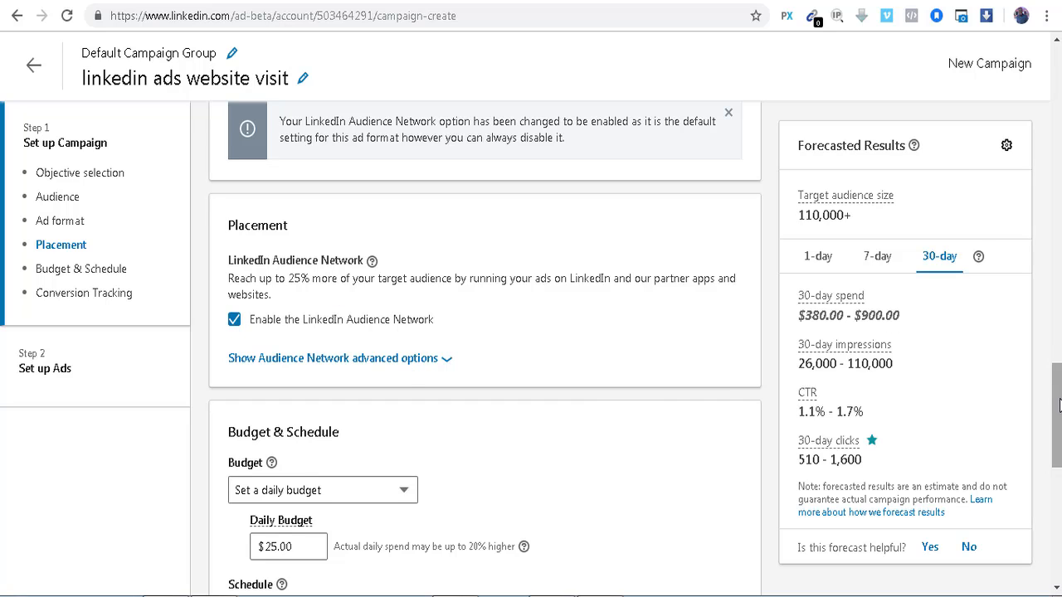
pyautogui.scroll(-1, 1057, 375)
pyautogui.scroll(-1, 485, 349)
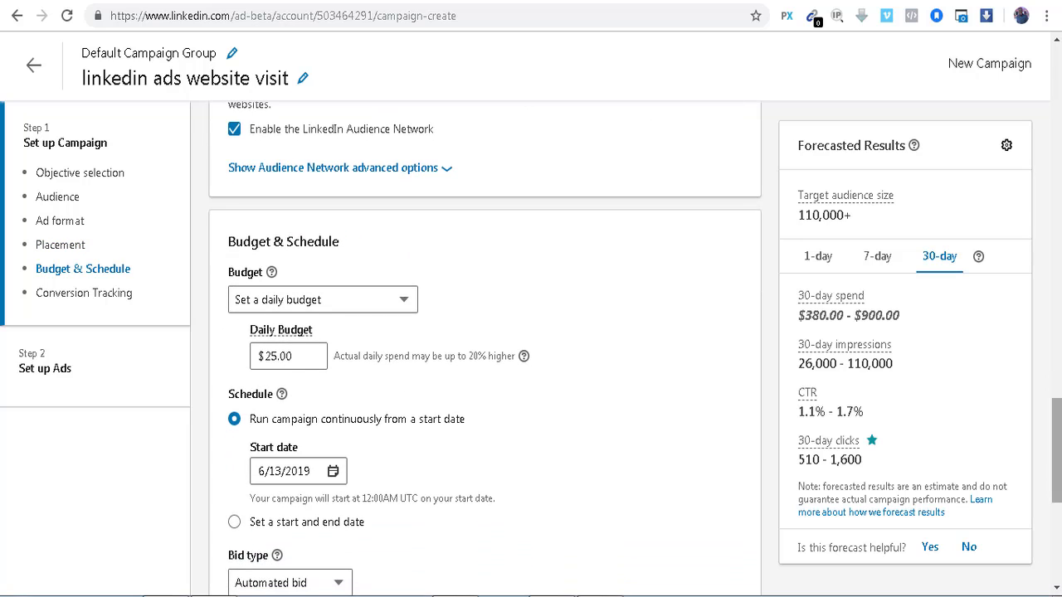
pyautogui.click(323, 300)
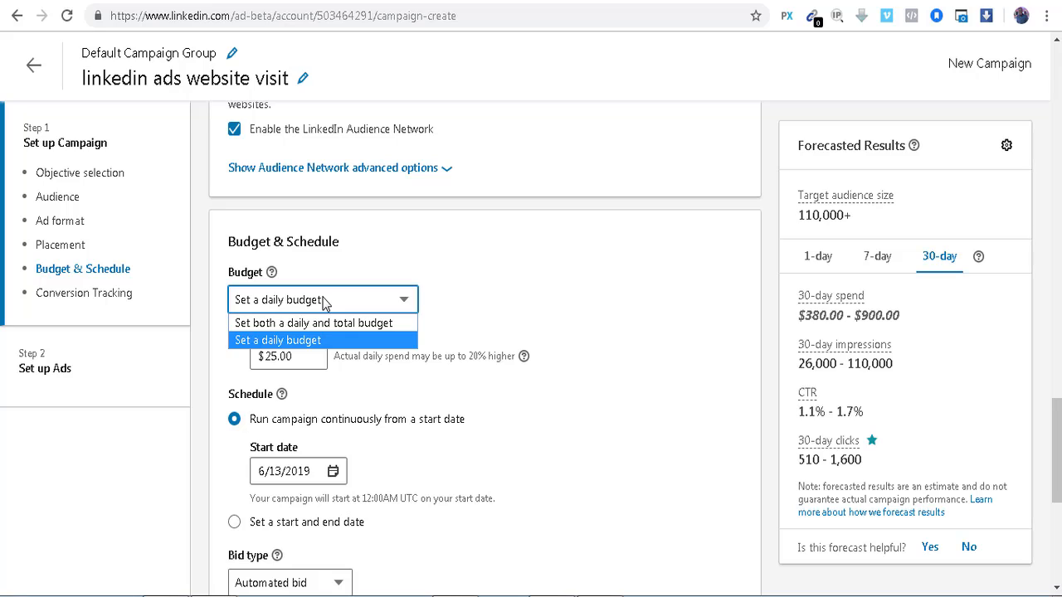
pyautogui.click(316, 341)
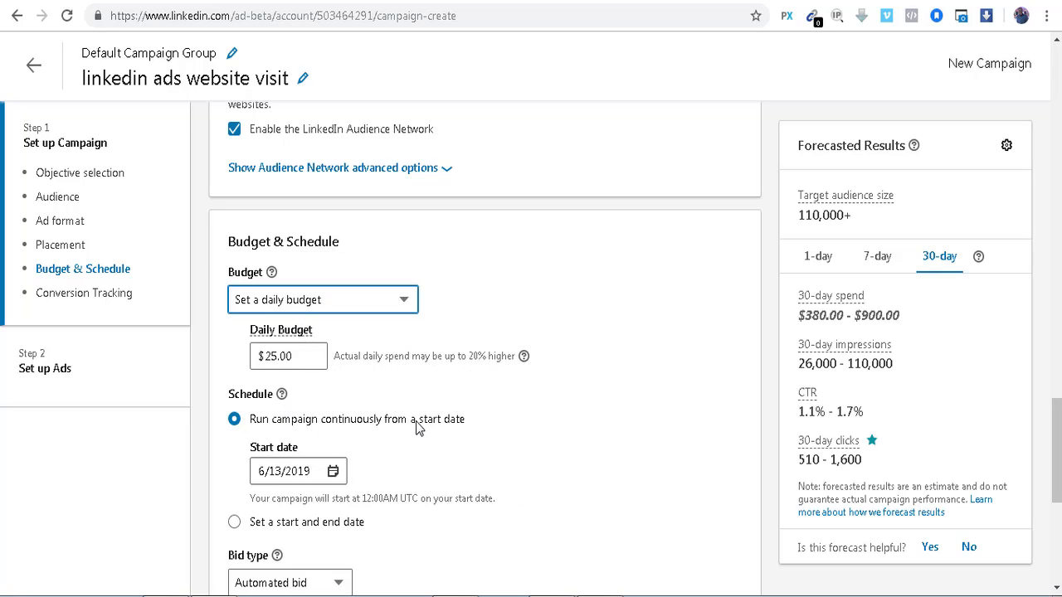
pyautogui.click(234, 523)
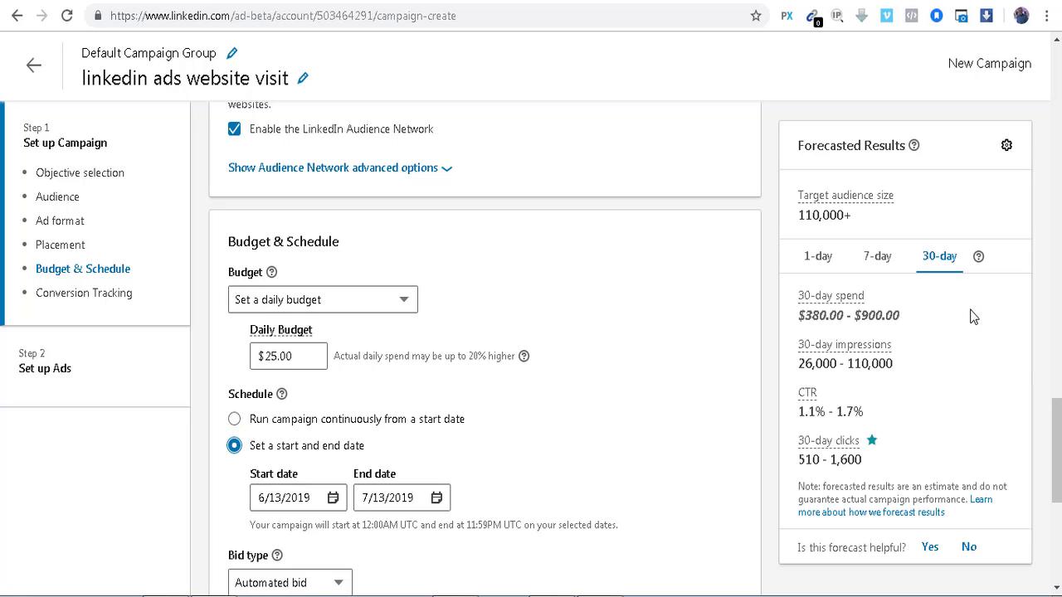
# Try the Maximum CPM Bid type, and set the campaign's bid type to Maximum CPC Bid
pyautogui.scroll(-5, 647, 299)
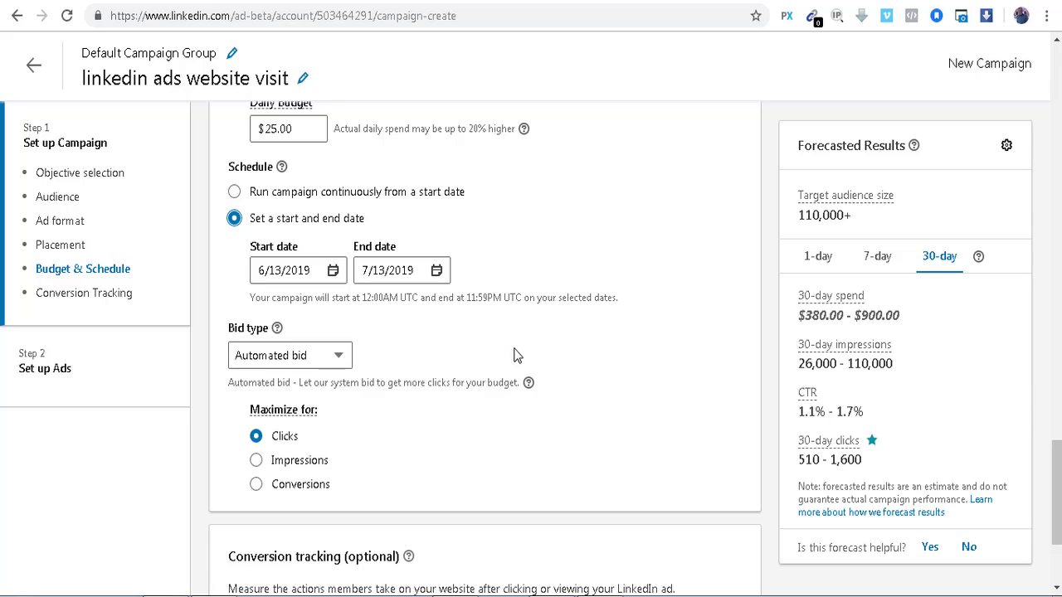
pyautogui.click(337, 357)
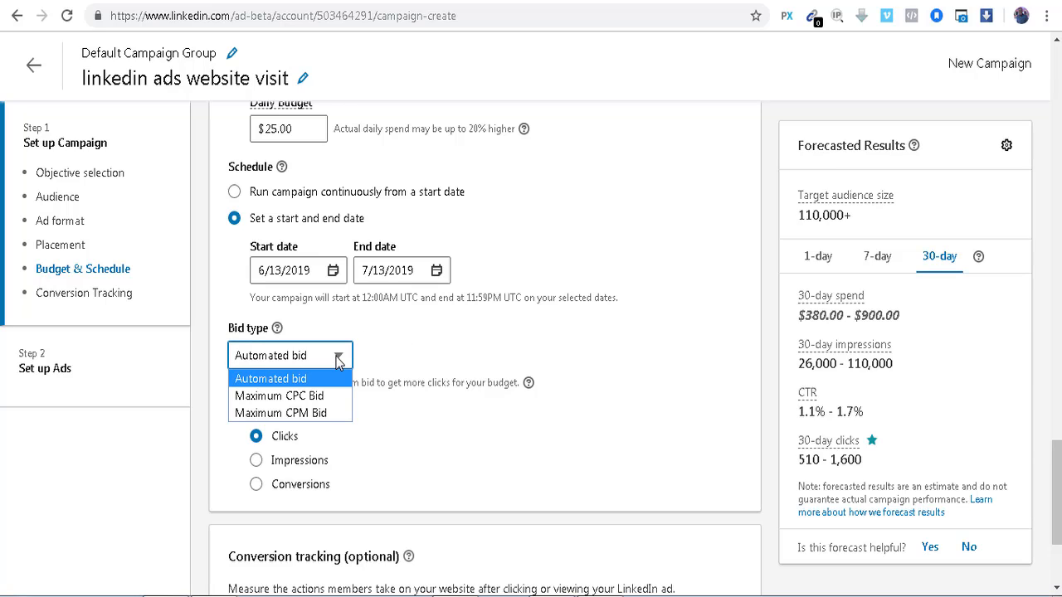
pyautogui.click(316, 397)
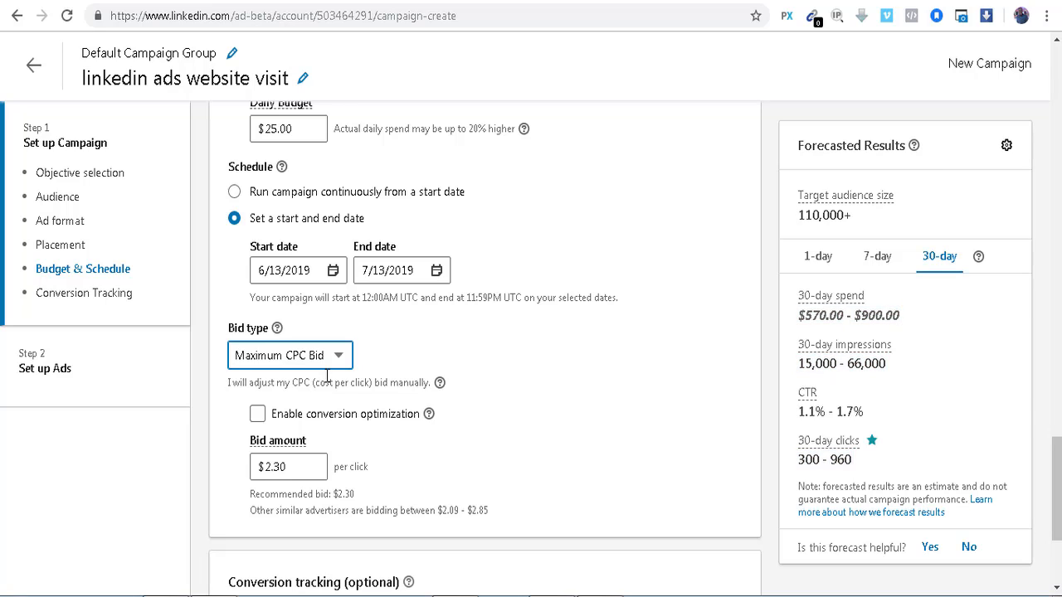
pyautogui.click(336, 361)
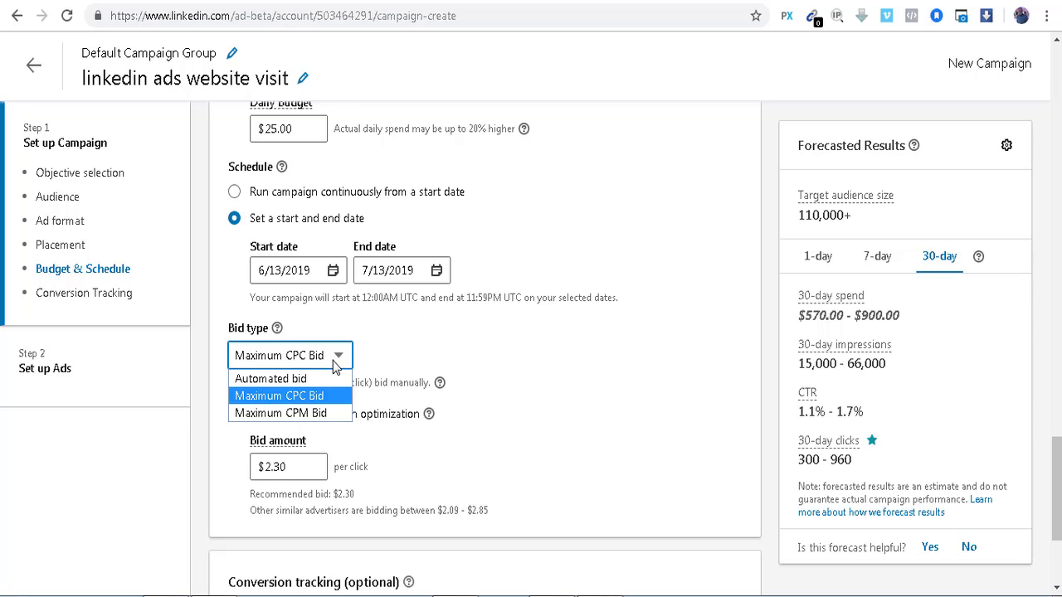
pyautogui.click(316, 413)
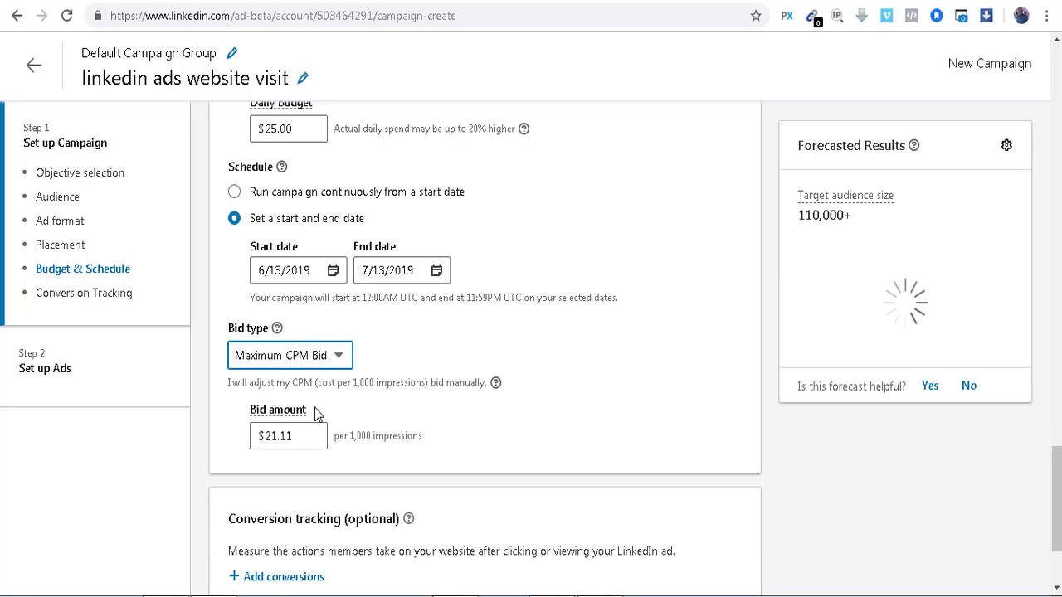
pyautogui.click(330, 363)
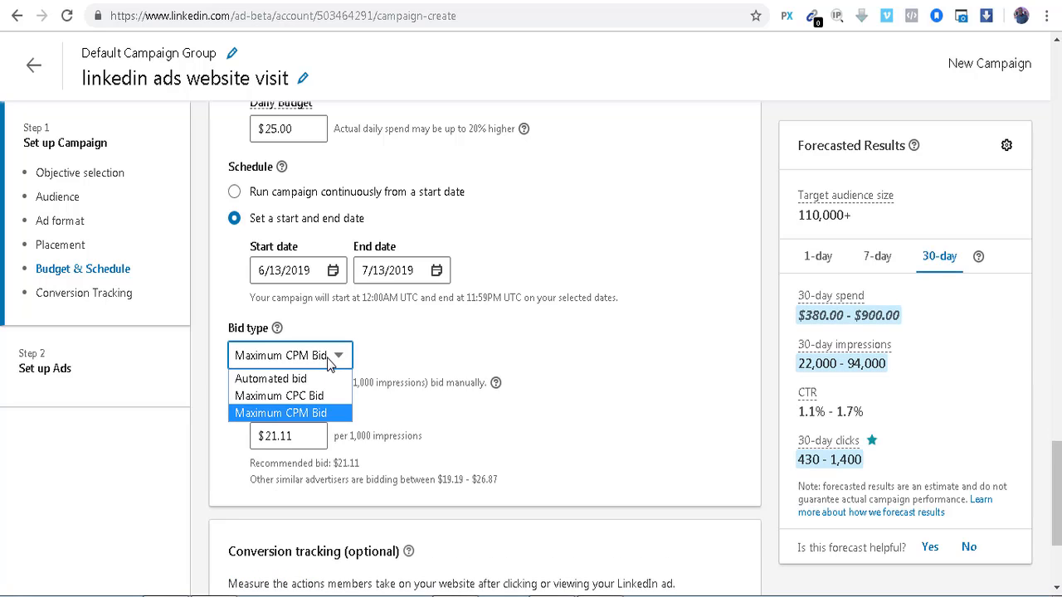
pyautogui.click(305, 398)
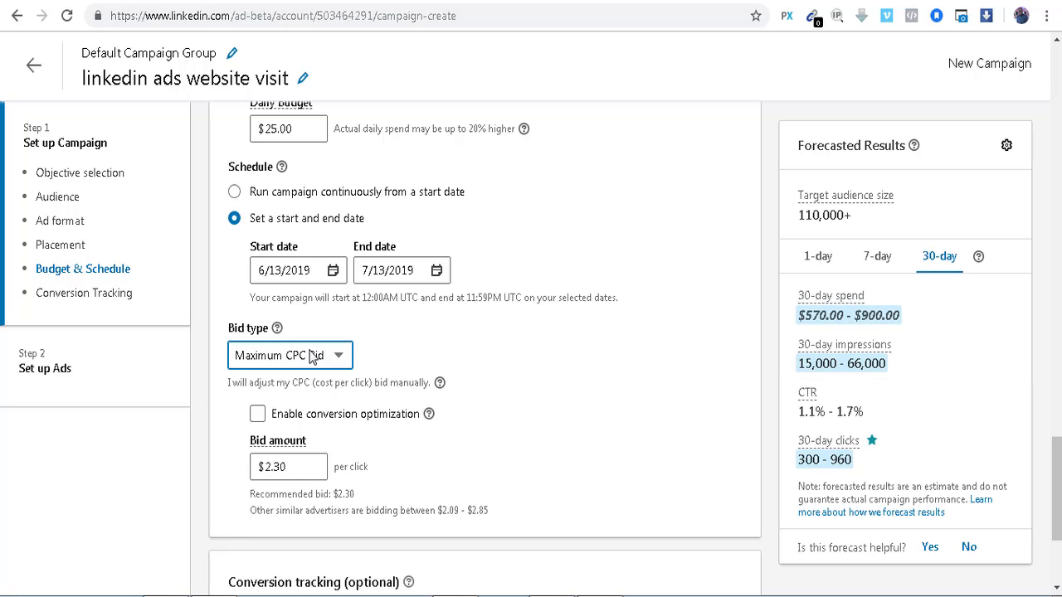
# Enable conversion optimization for the CPC bid and open the bid amount for editing
pyautogui.moveTo(259, 448)
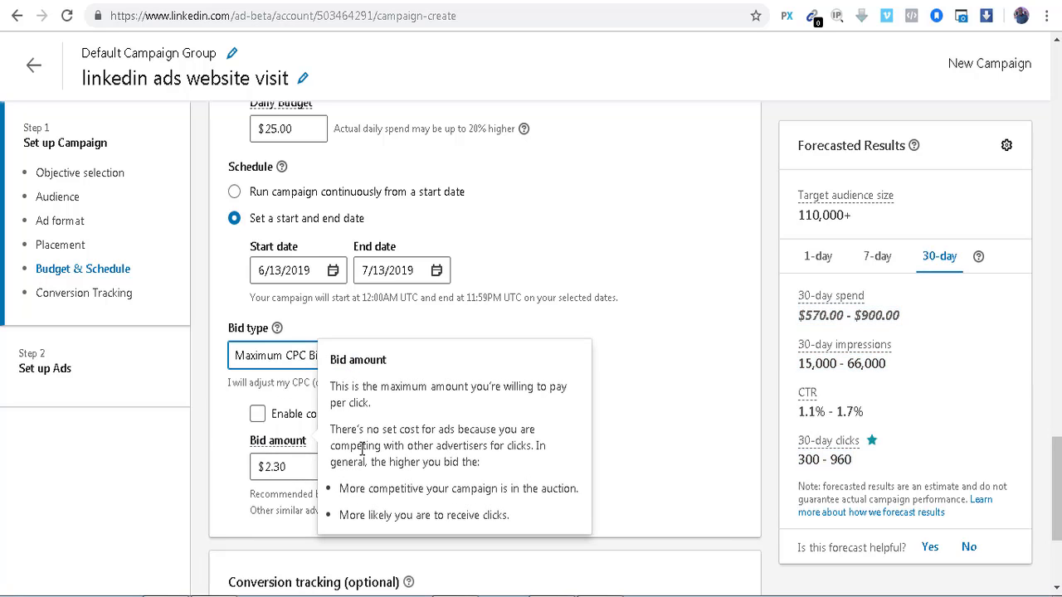
pyautogui.click(258, 415)
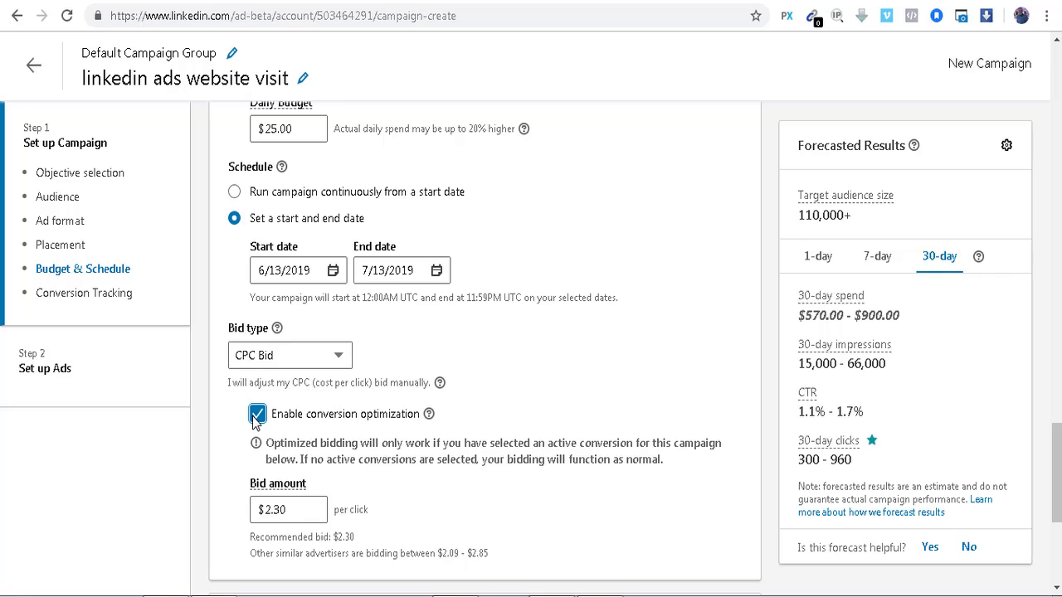
pyautogui.click(269, 510)
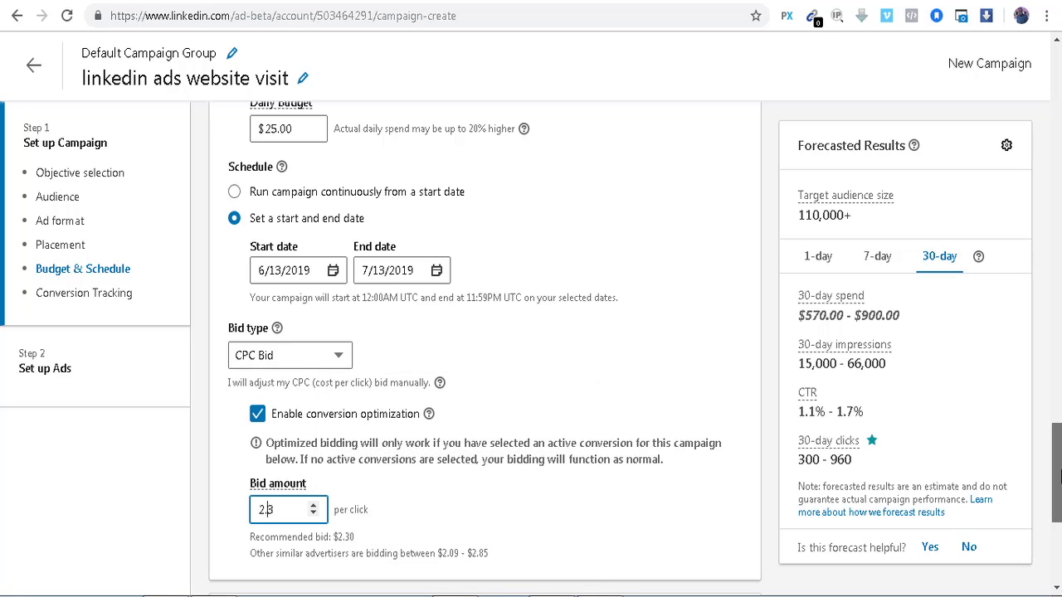
# Review the campaign settings and examine the Demographics, Education, Job Experience and Interests categories of the audience attributes
pyautogui.moveTo(1059, 463); pyautogui.dragTo(1058, 514)
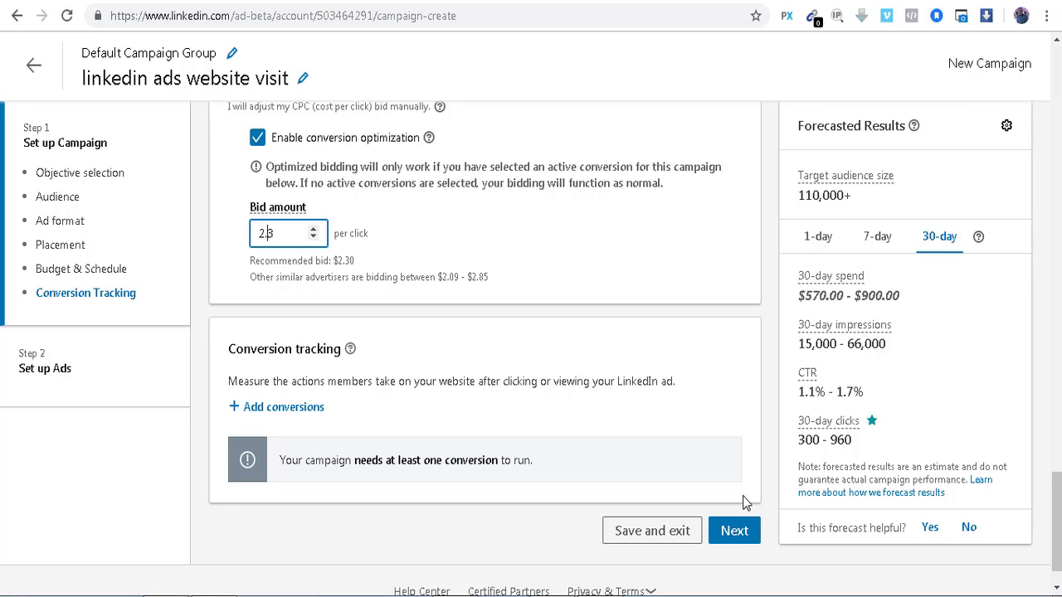
pyautogui.moveTo(1054, 530); pyautogui.dragTo(1052, 412)
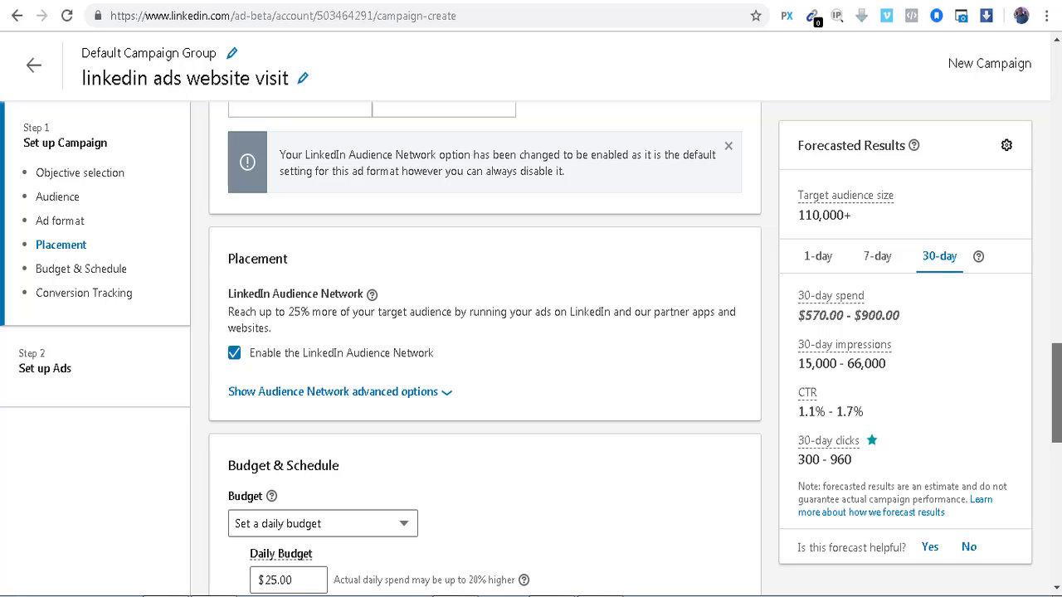
pyautogui.moveTo(1052, 412); pyautogui.dragTo(1056, 240)
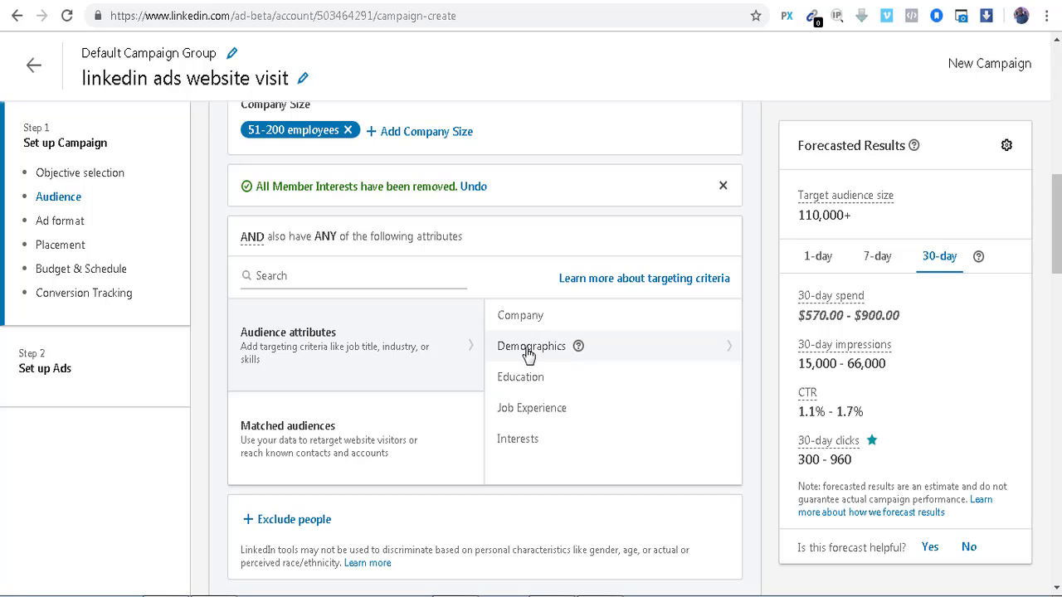
pyautogui.click(526, 354)
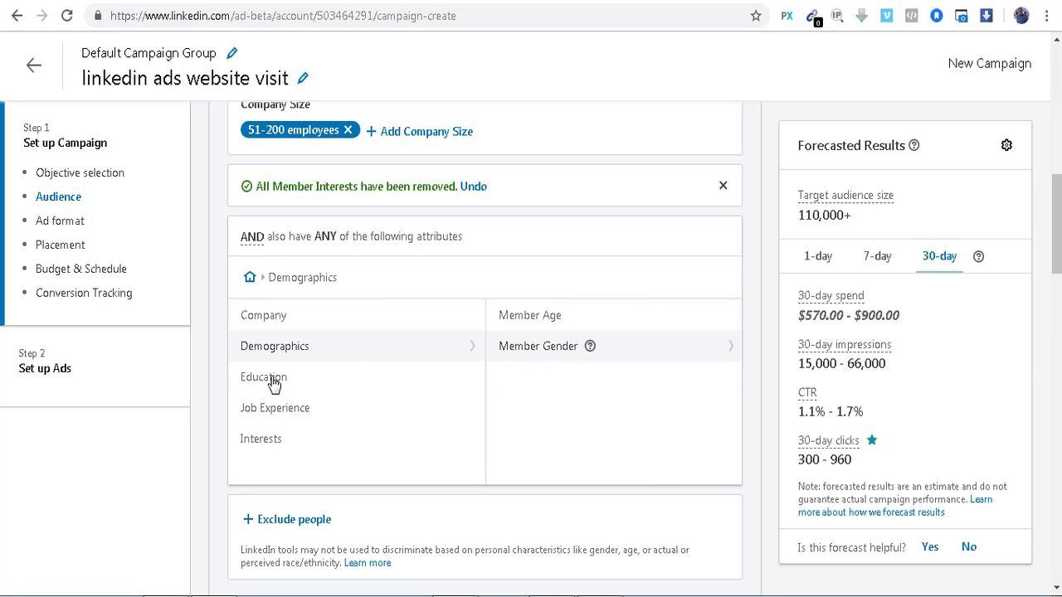
pyautogui.click(260, 381)
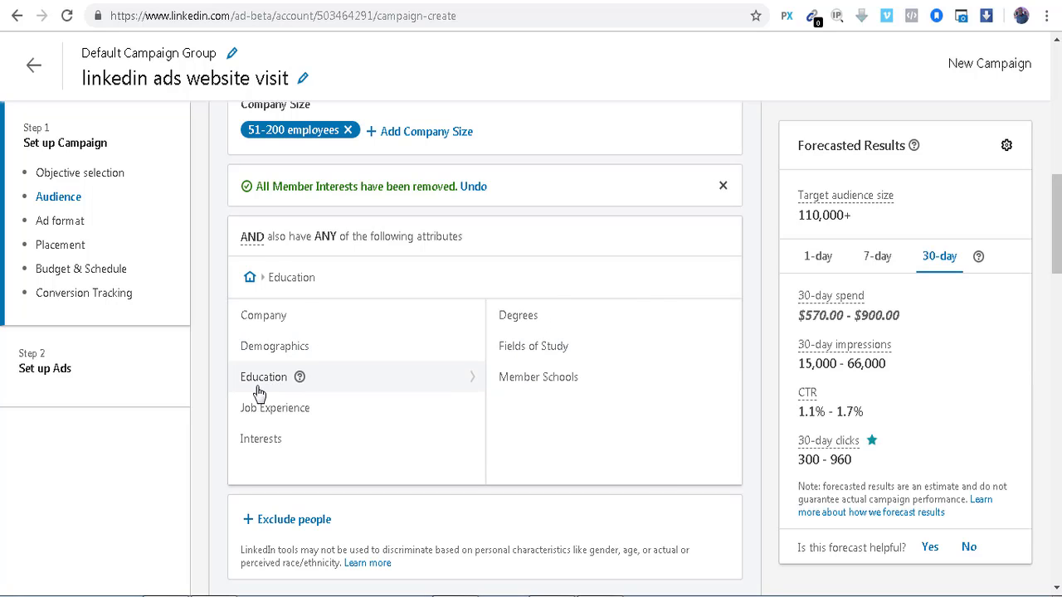
pyautogui.click(260, 412)
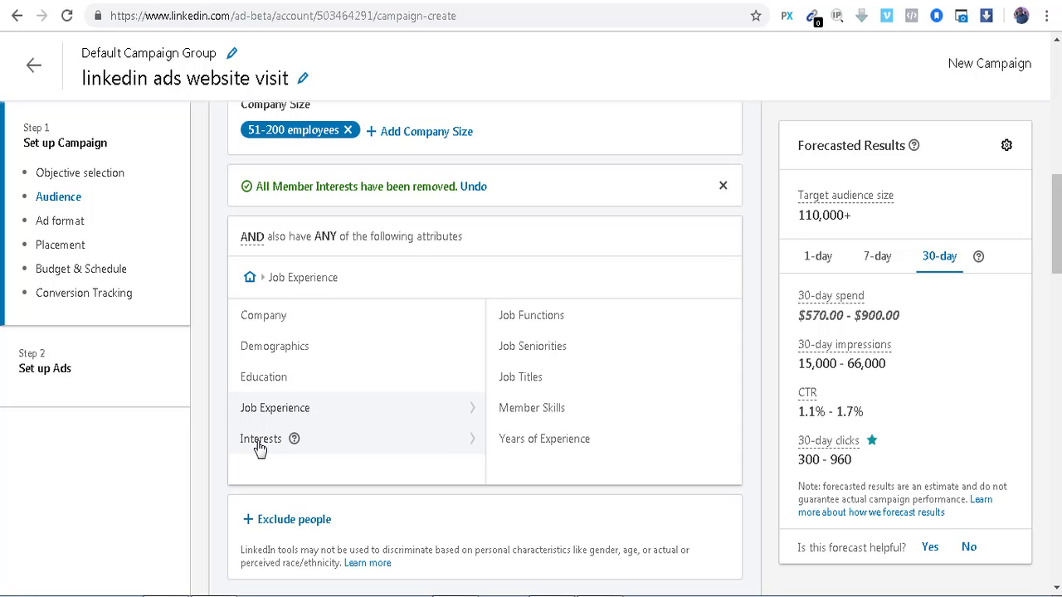
pyautogui.click(259, 444)
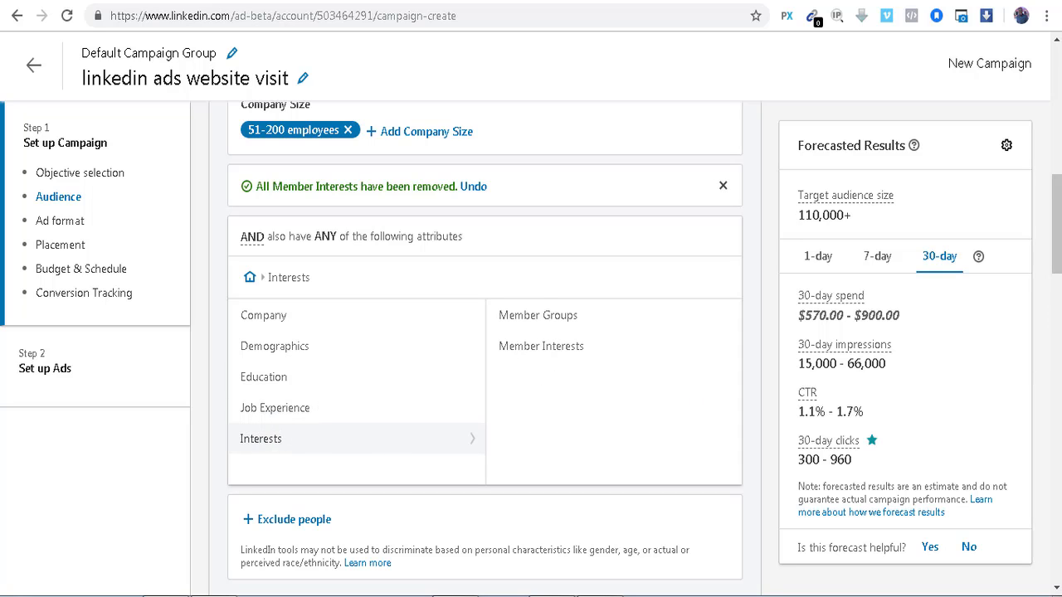
# Save the campaign setup with its objective and ad format, and proceed to setting up ads
pyautogui.moveTo(1057, 240); pyautogui.dragTo(1057, 543)
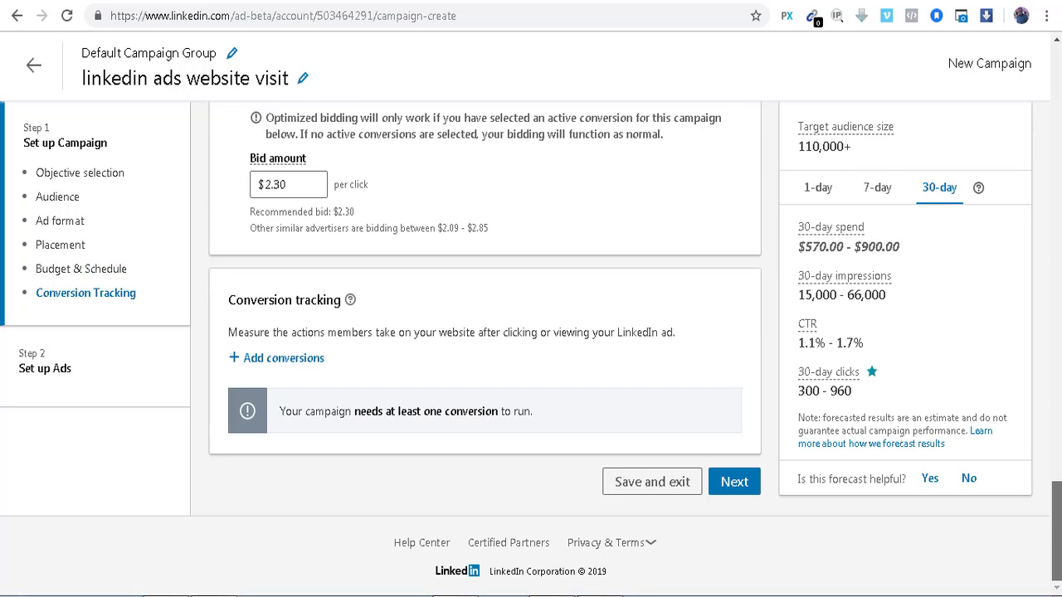
pyautogui.click(734, 488)
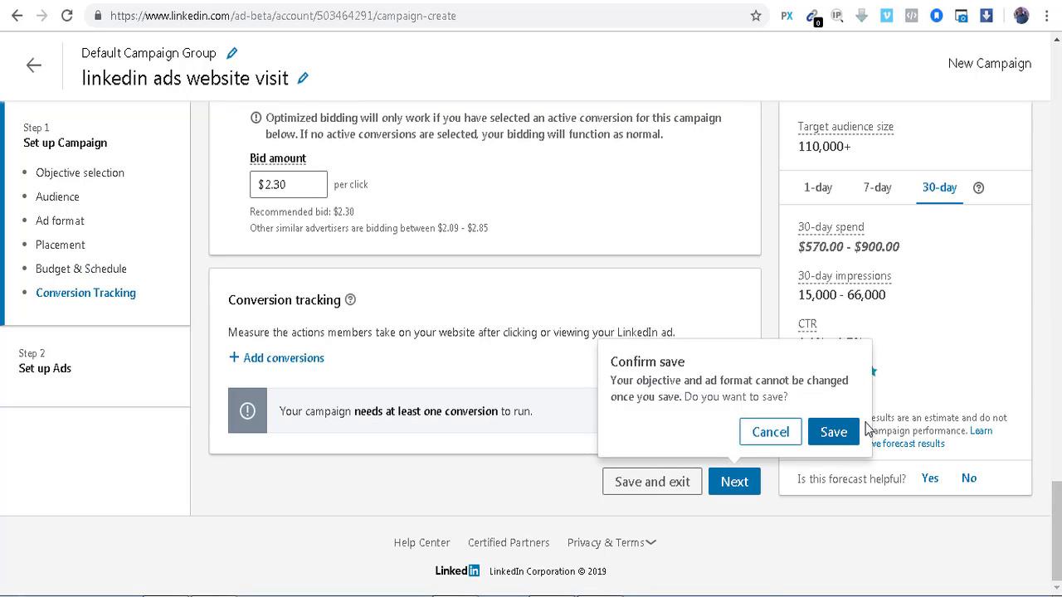
pyautogui.click(834, 433)
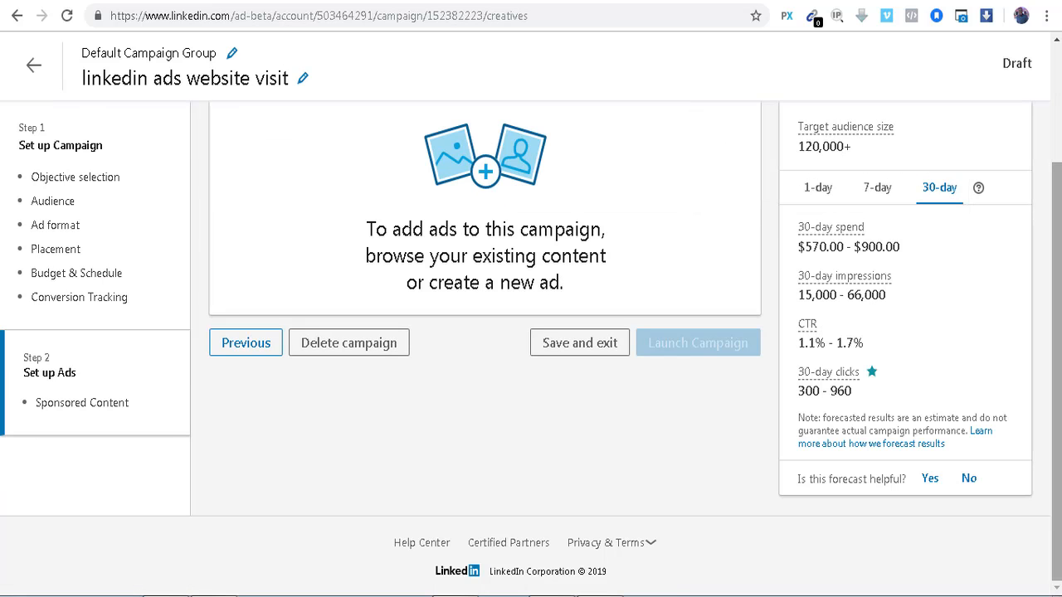
# Start a new ad in the campaign and name it "Linked web traffic"
pyautogui.scroll(1, 1061, 215)
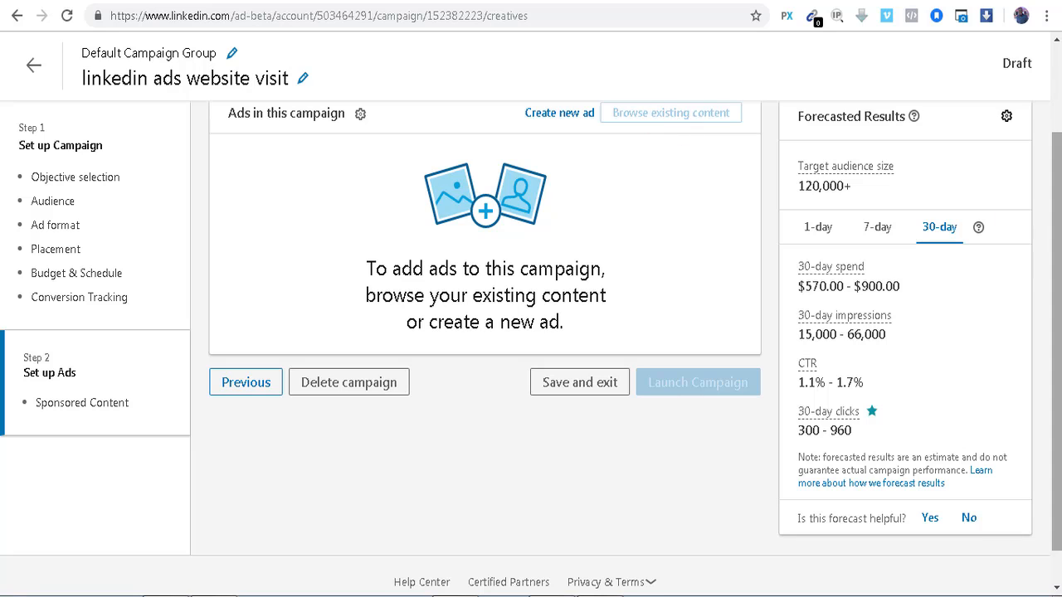
pyautogui.moveTo(1056, 218); pyautogui.dragTo(1056, 125)
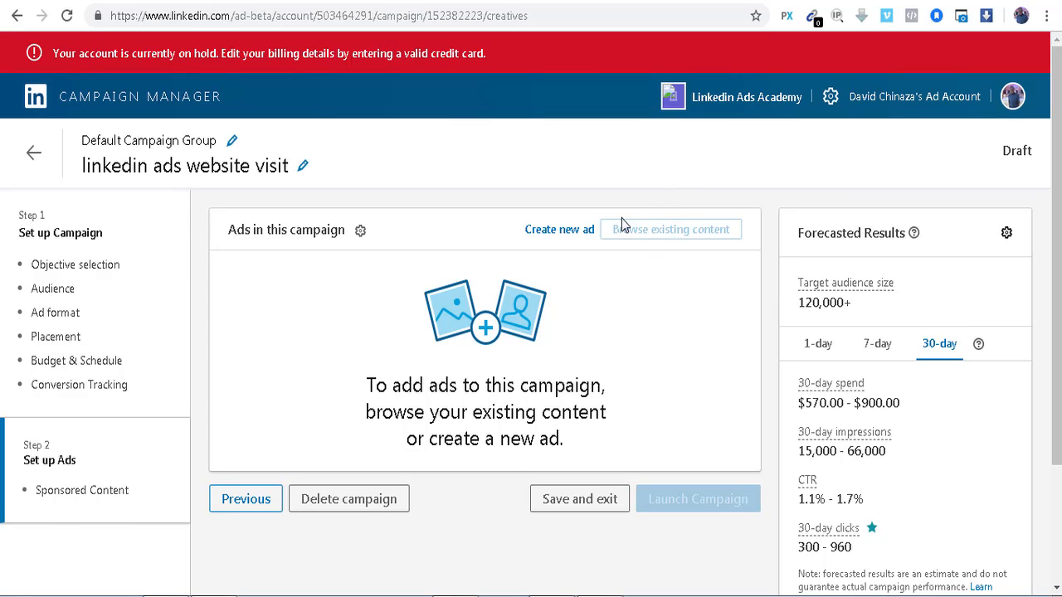
pyautogui.click(552, 241)
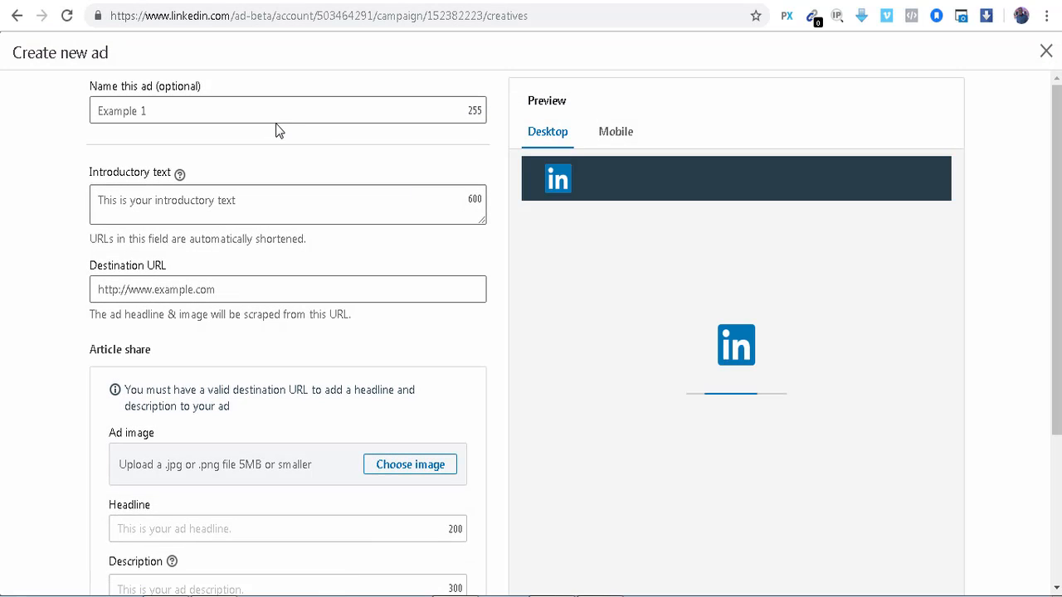
pyautogui.click(216, 119)
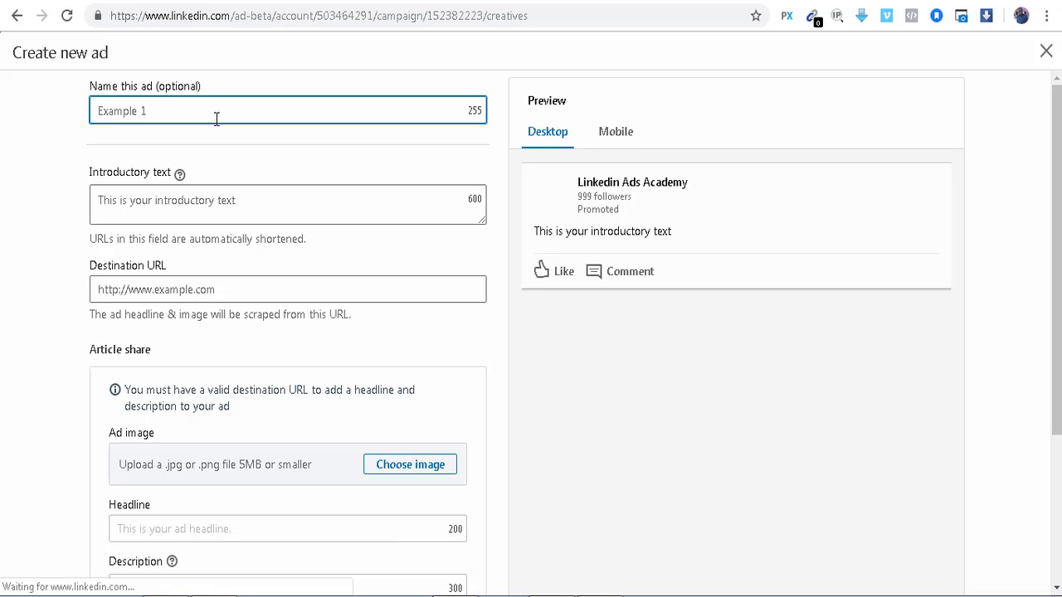
pyautogui.write('Linked')
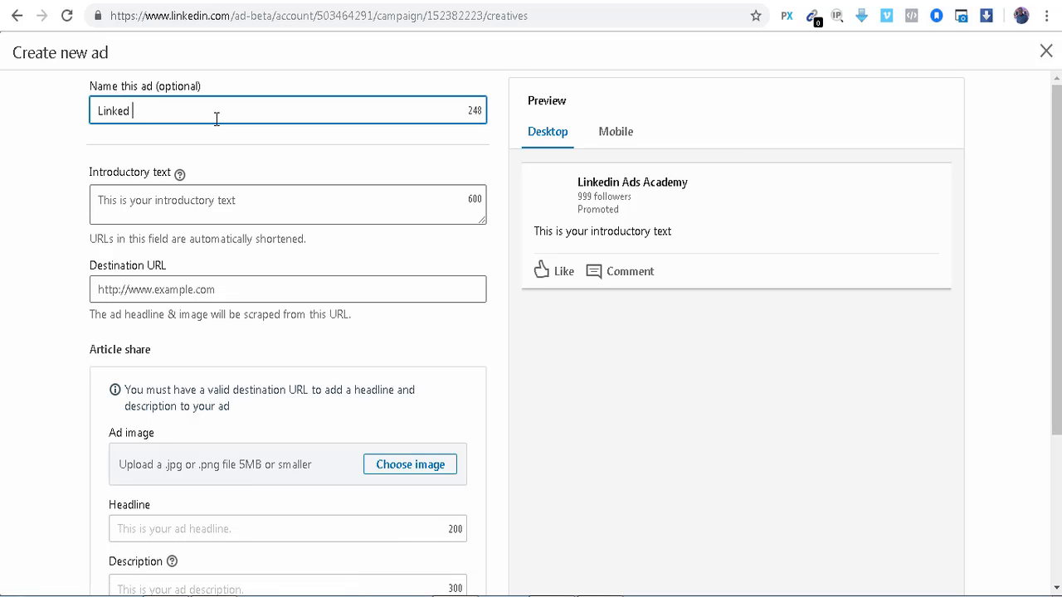
pyautogui.write(' web traffic')
# Copy the title line from the Notepad file into the ad's introductory text, shortened to "6 Golden rules of blogging"
pyautogui.click(218, 213)
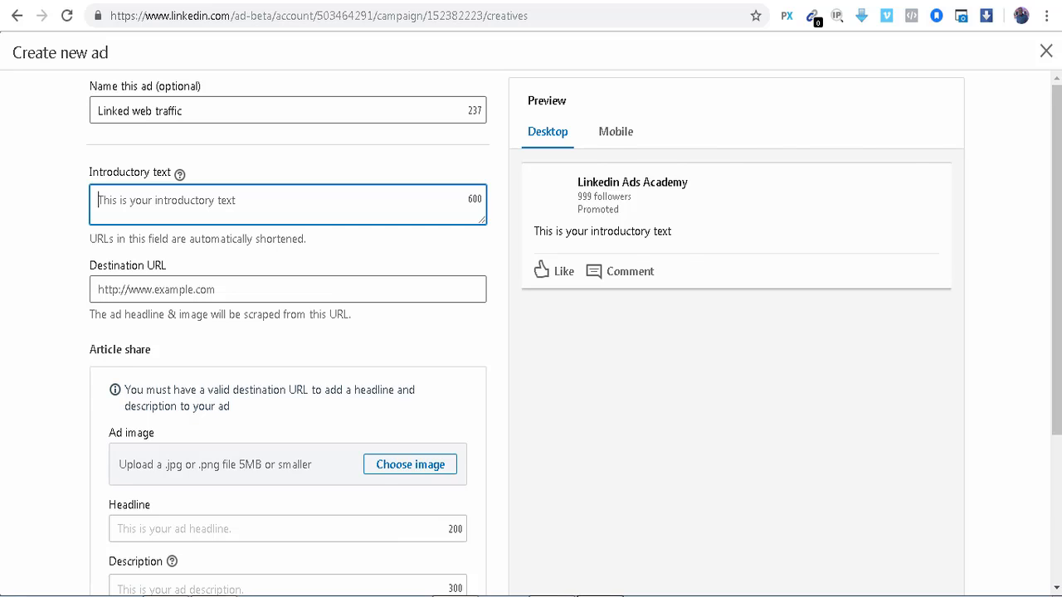
pyautogui.hotkey('alt', 'Tab')
pyautogui.moveTo(597, 155); pyautogui.dragTo(594, 128)
pyautogui.hotkey('ctrl', 'c')
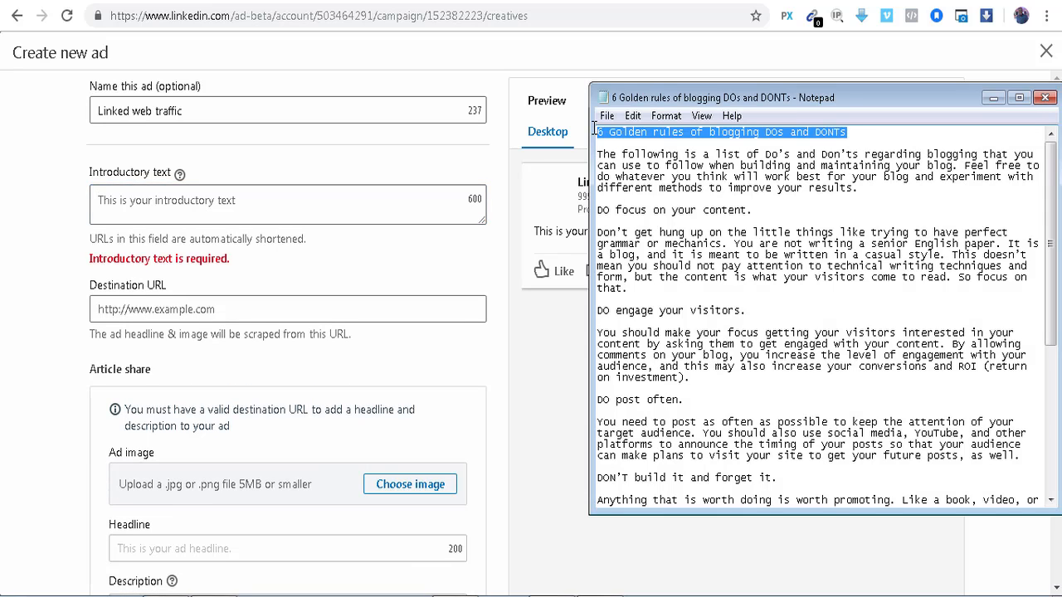
pyautogui.click(325, 202)
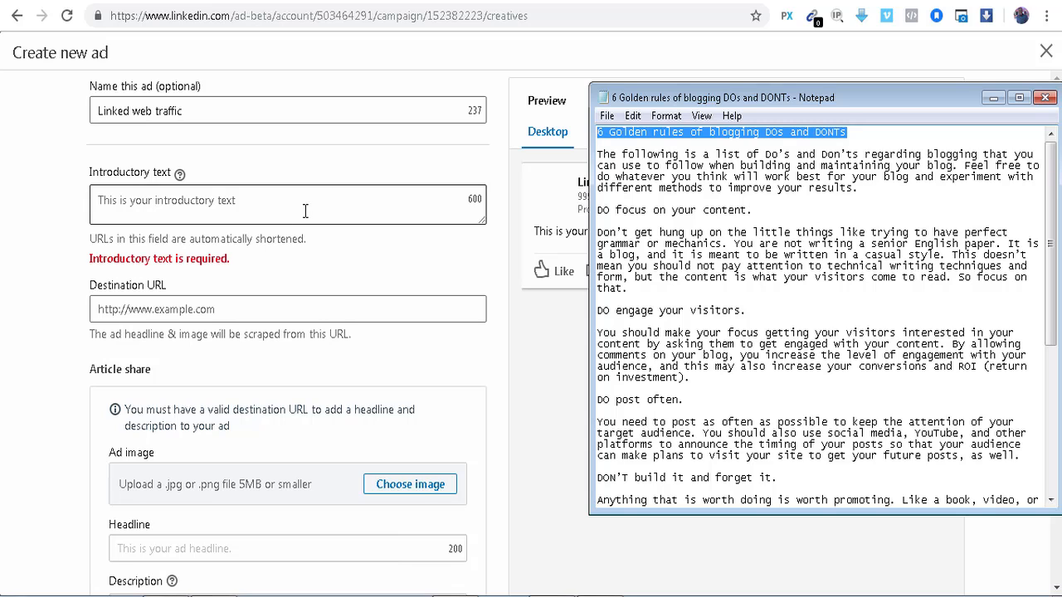
pyautogui.click(305, 211)
pyautogui.hotkey('ctrl', 'v')
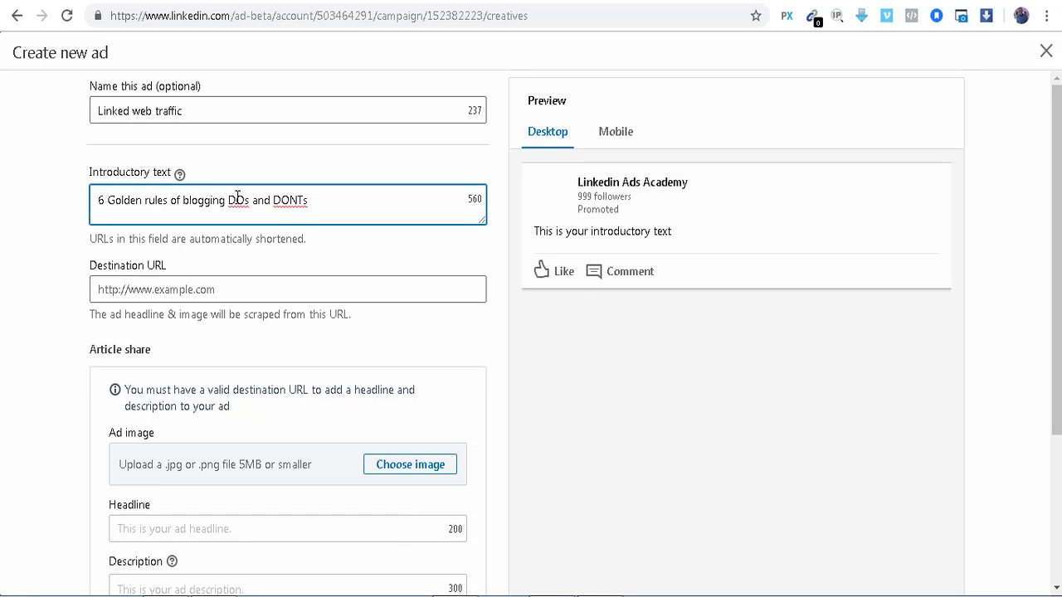
pyautogui.moveTo(229, 200); pyautogui.dragTo(316, 197)
pyautogui.press('BackSpace')
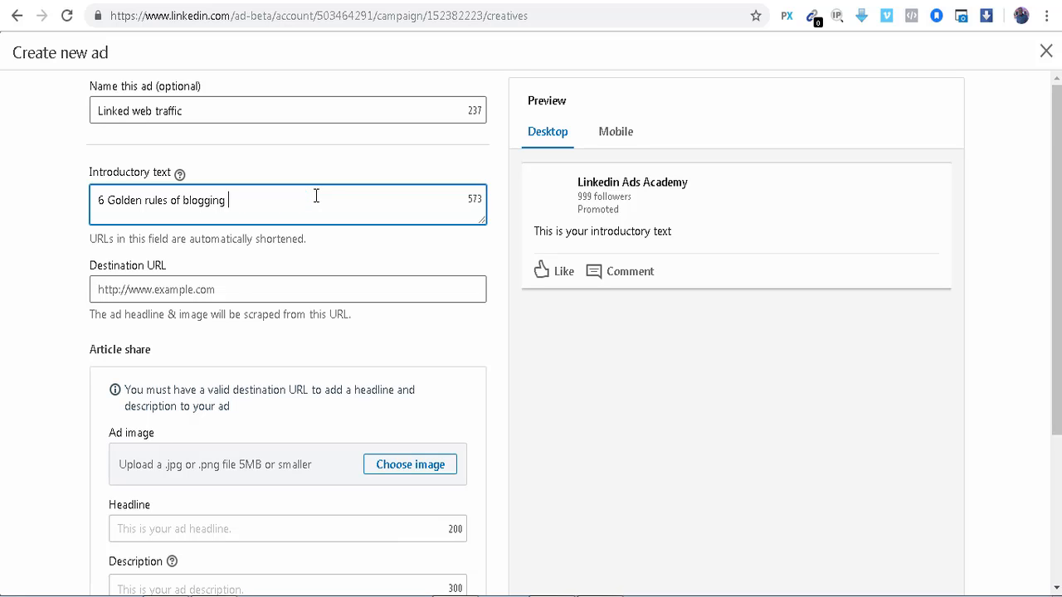
pyautogui.click(260, 291)
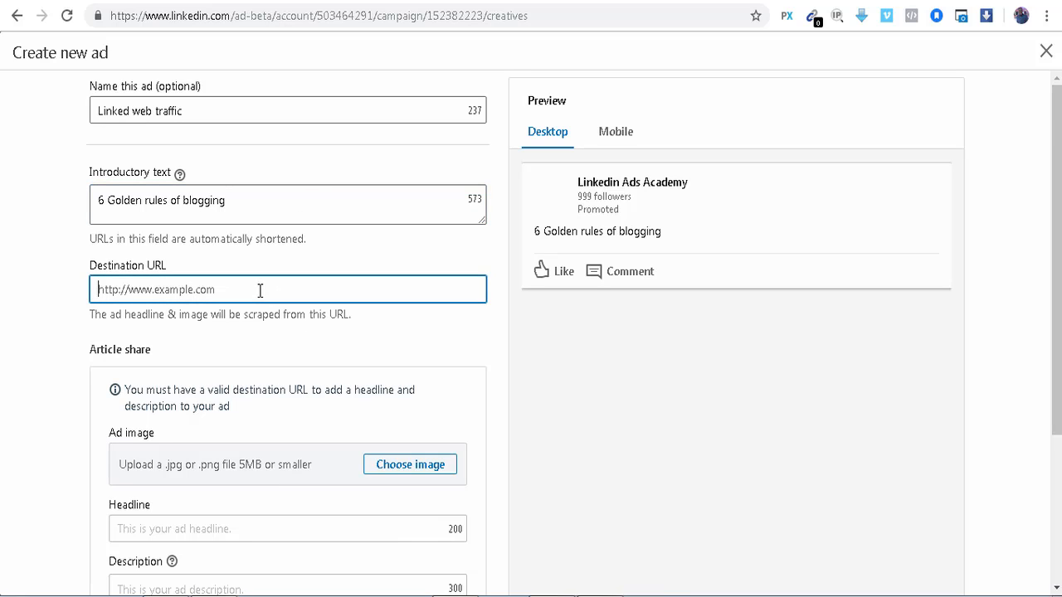
pyautogui.write('ht')
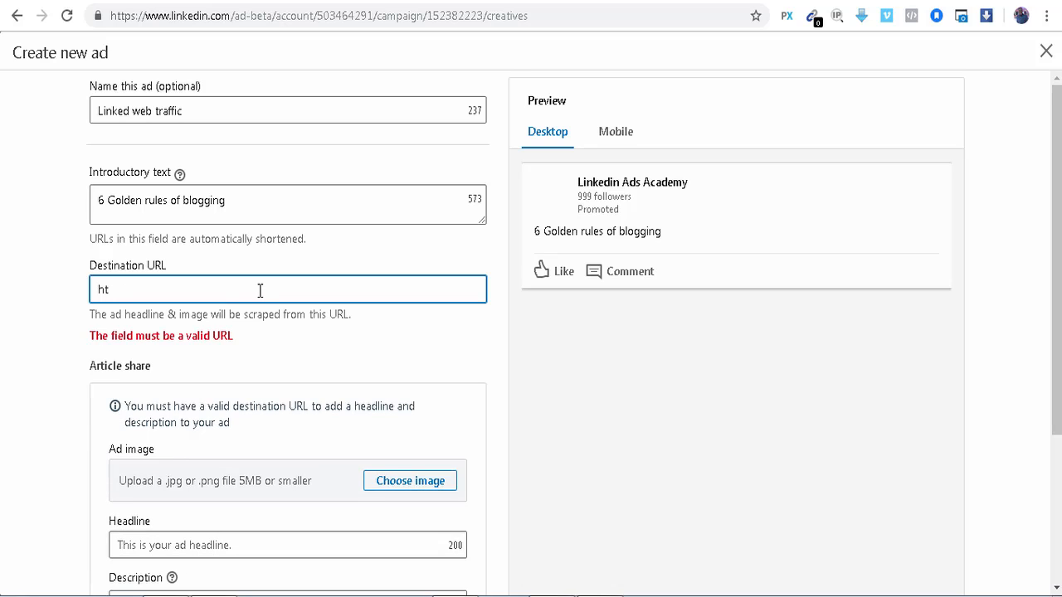
pyautogui.write('tps://')
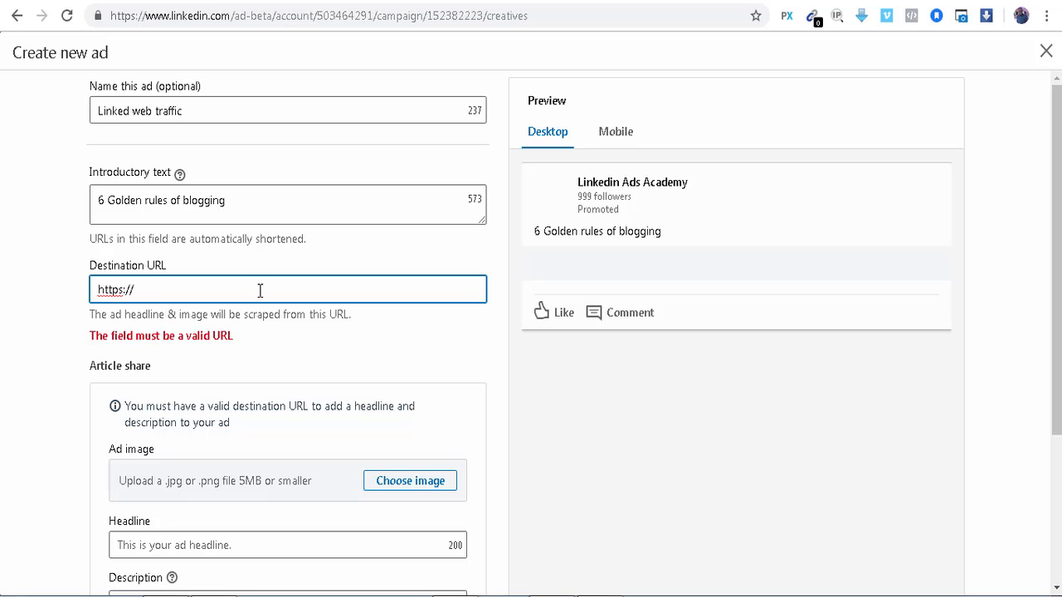
pyautogui.write('g')
pyautogui.press('BackSpace')
pyautogui.write('digitalmarketingguid')
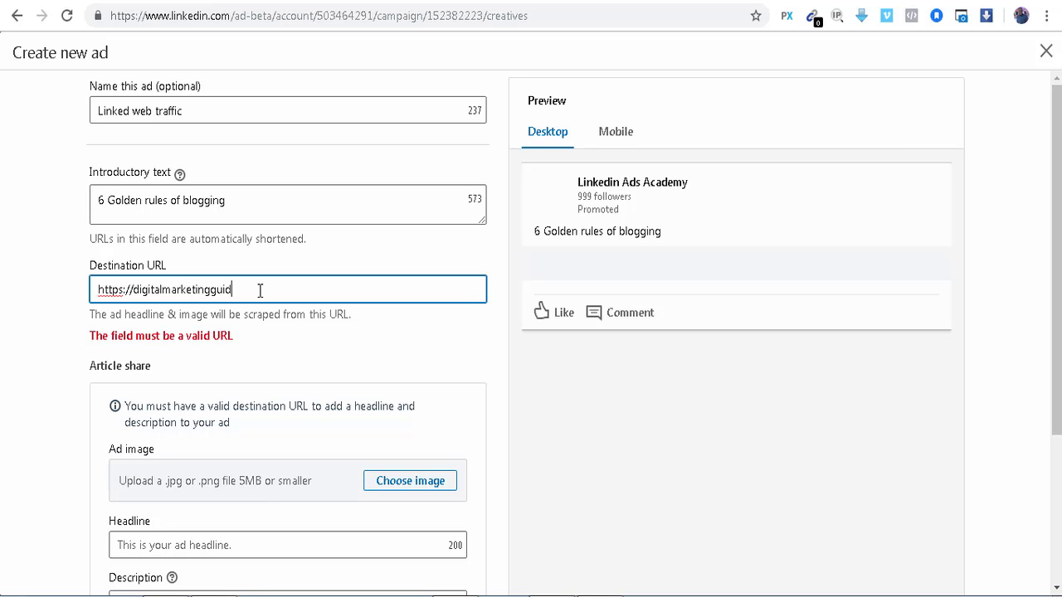
pyautogui.write('e.info/')
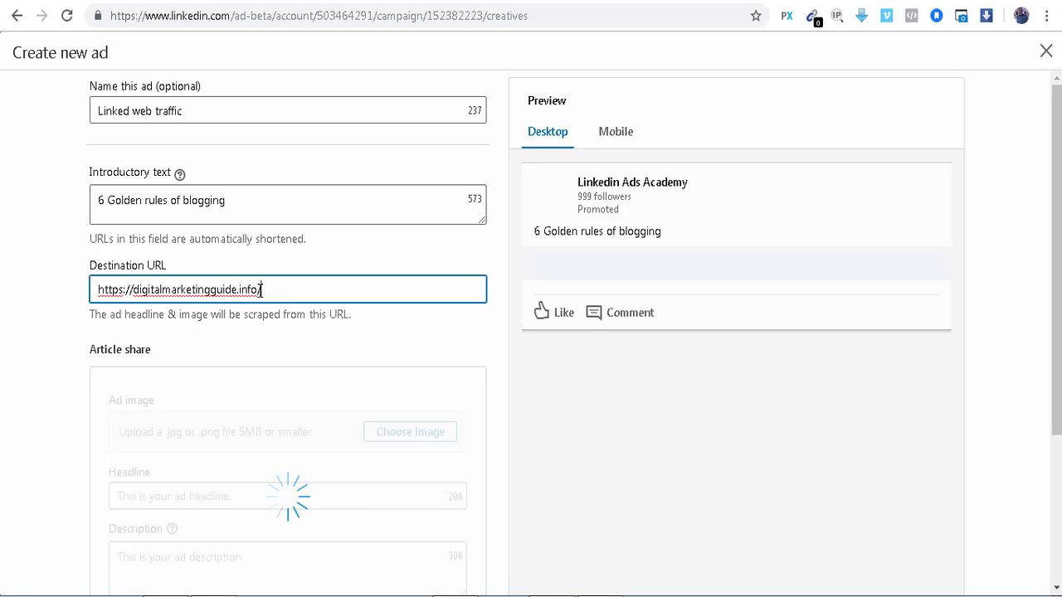
# Try extending the destination URL with the path "blogging", and remove that path again
pyautogui.write('blogging')
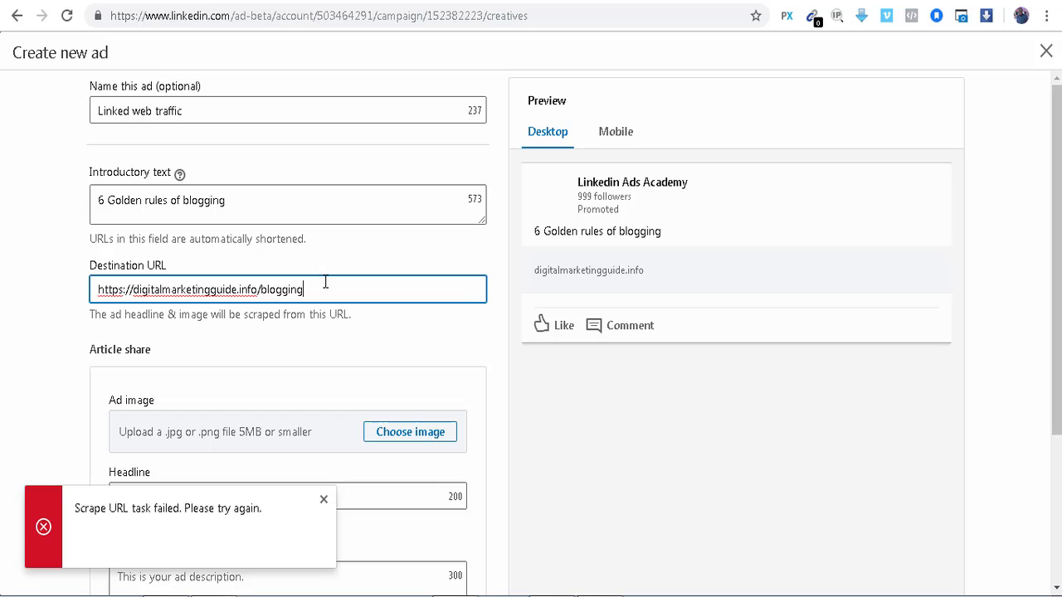
pyautogui.press('BackSpace')
pyautogui.press('BackSpace')
pyautogui.press('BackSpace')
pyautogui.press('BackSpace')
pyautogui.press('BackSpace')
pyautogui.press('BackSpace')
pyautogui.press('BackSpace')
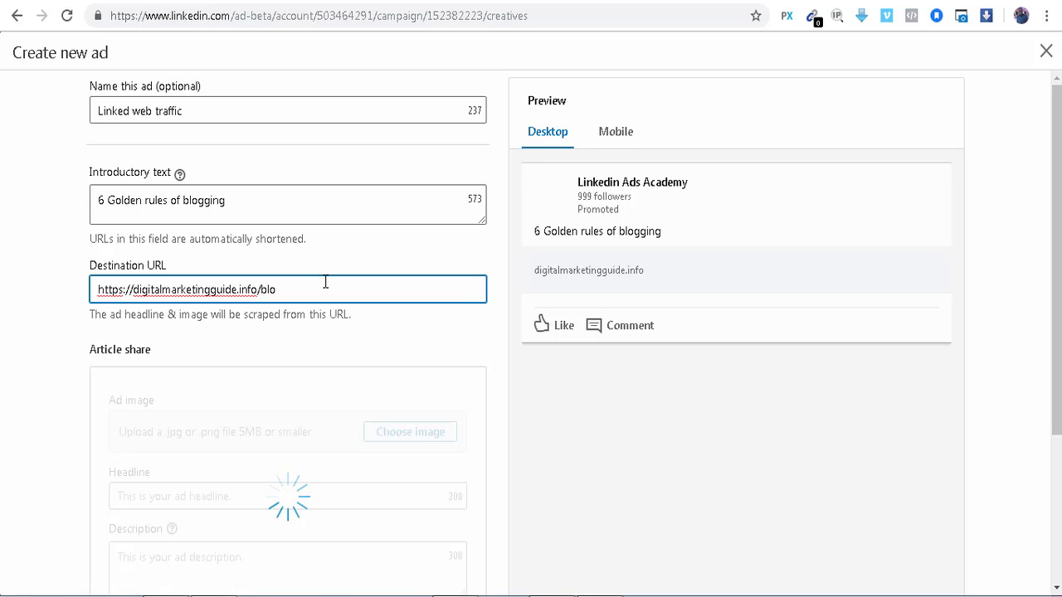
pyautogui.press('BackSpace')
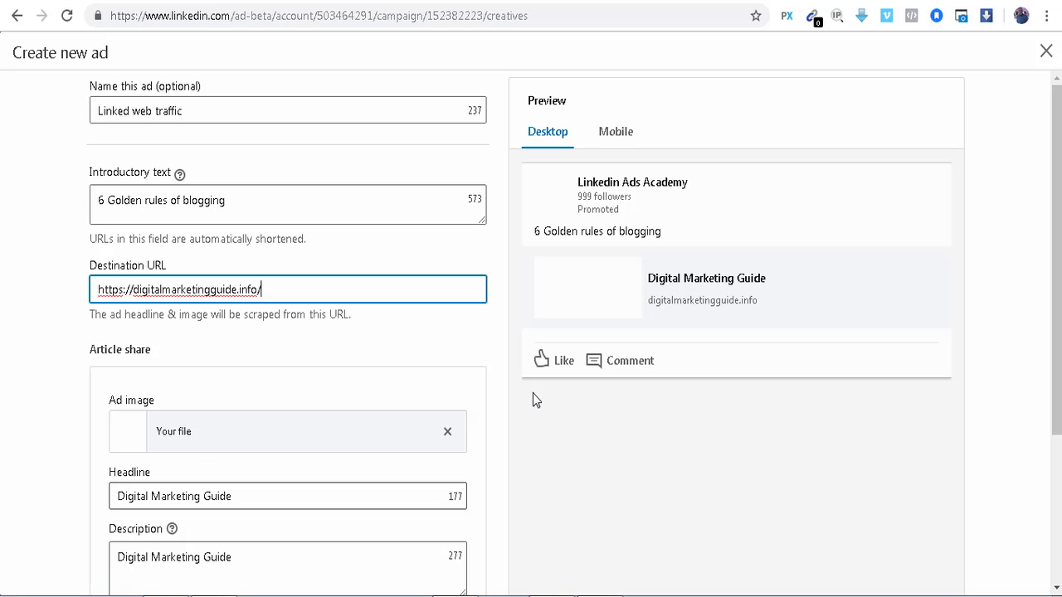
# Replace the scraped ad image with the "anniversary free gidt" picture from the Pictures library
pyautogui.moveTo(1057, 260); pyautogui.dragTo(1058, 329)
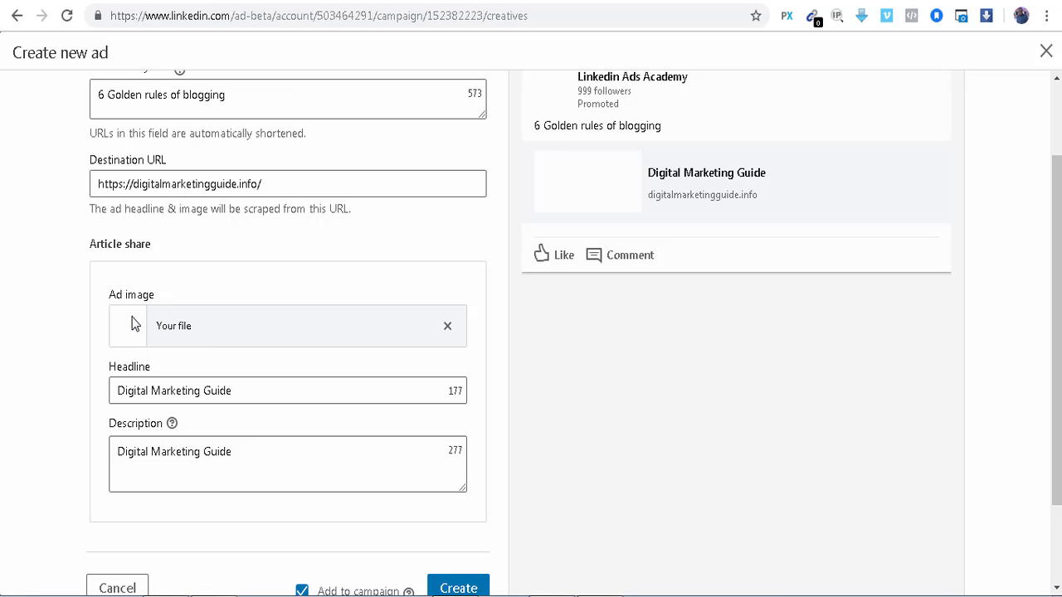
pyautogui.click(447, 328)
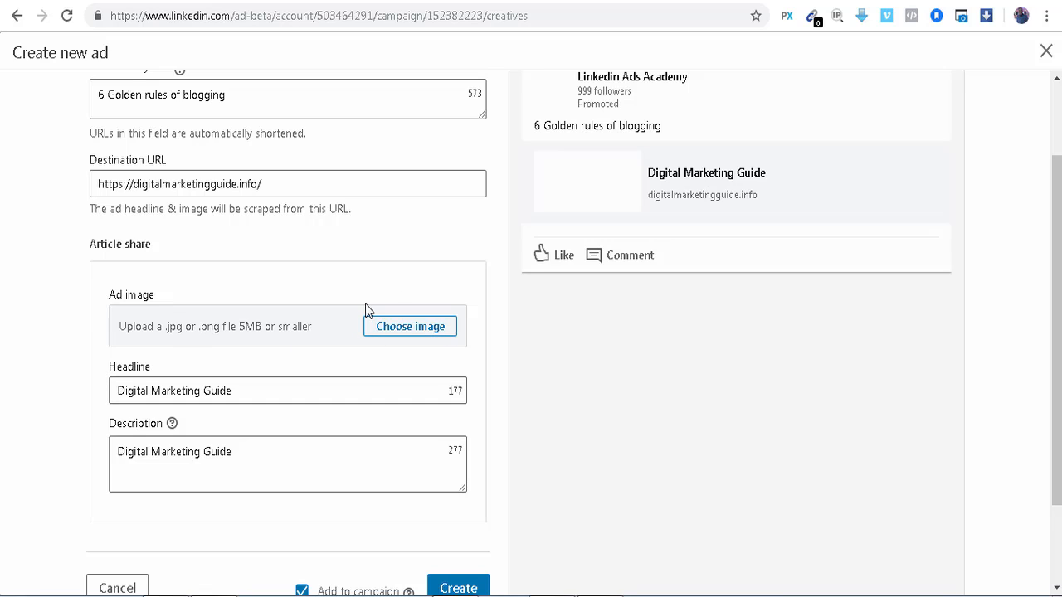
pyautogui.click(406, 329)
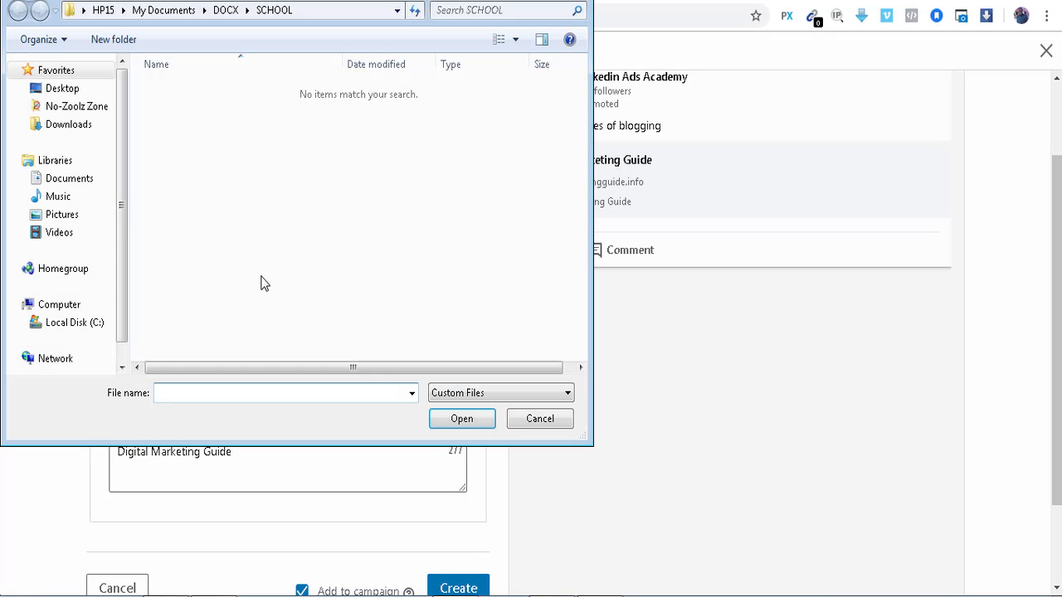
pyautogui.click(63, 217)
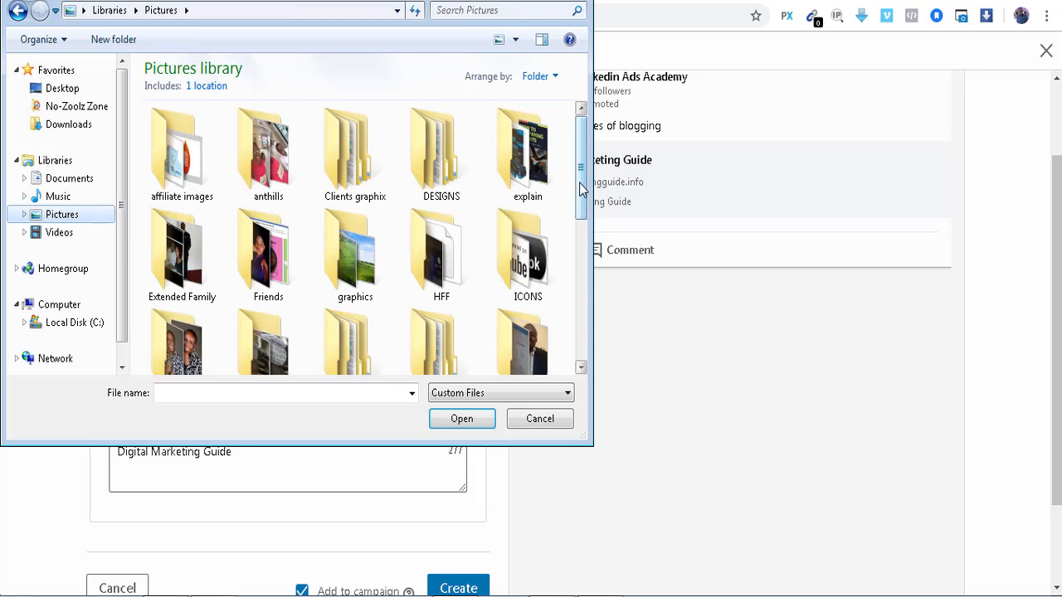
pyautogui.moveTo(583, 166); pyautogui.dragTo(583, 308)
pyautogui.click(187, 324)
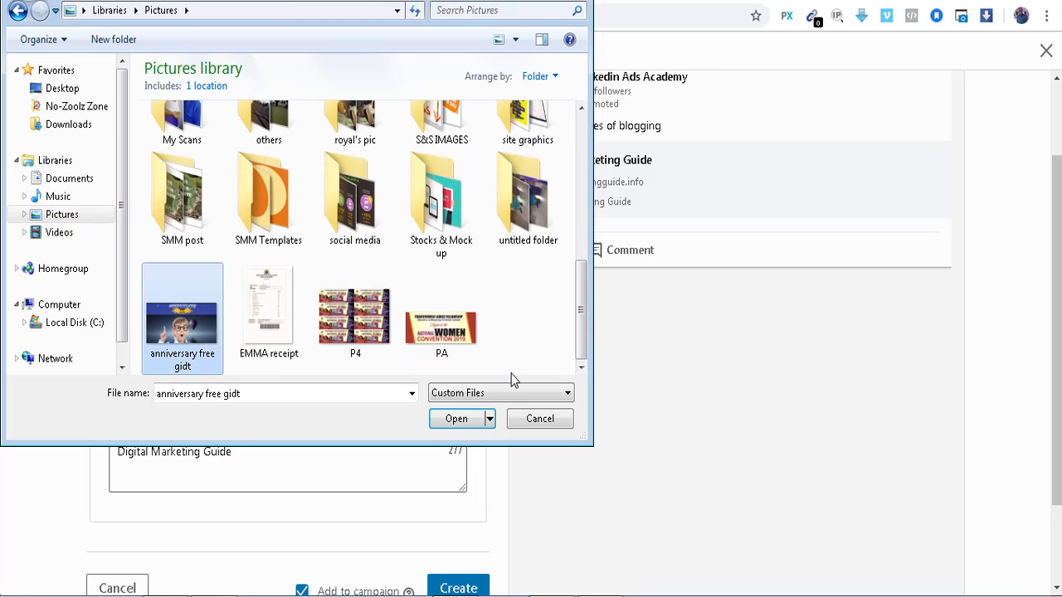
pyautogui.click(455, 421)
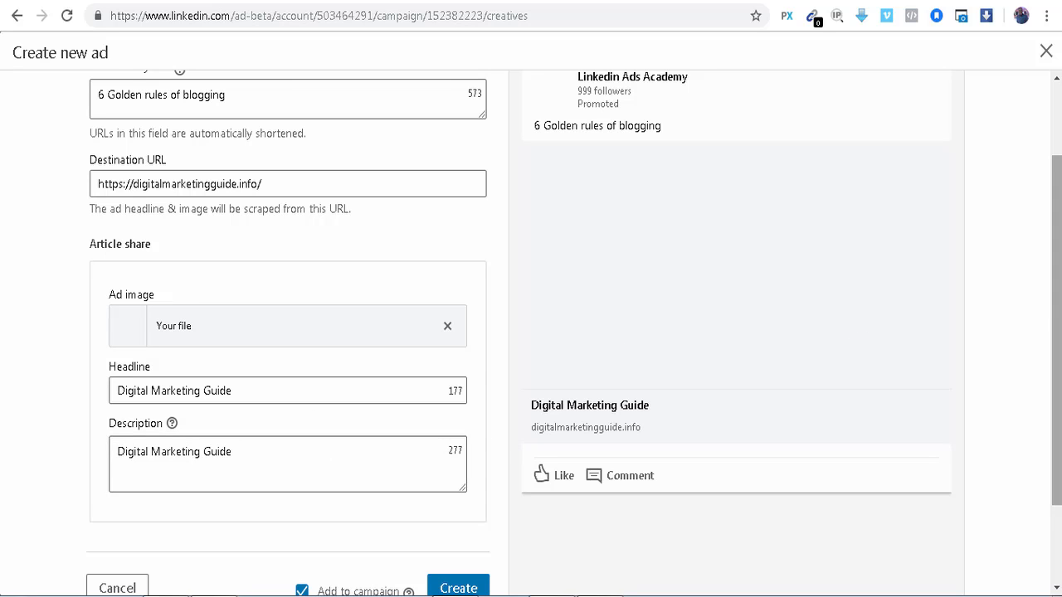
# Change the ad headline to "DOs and DONTs of blogging"
pyautogui.scroll(-1, 913, 324)
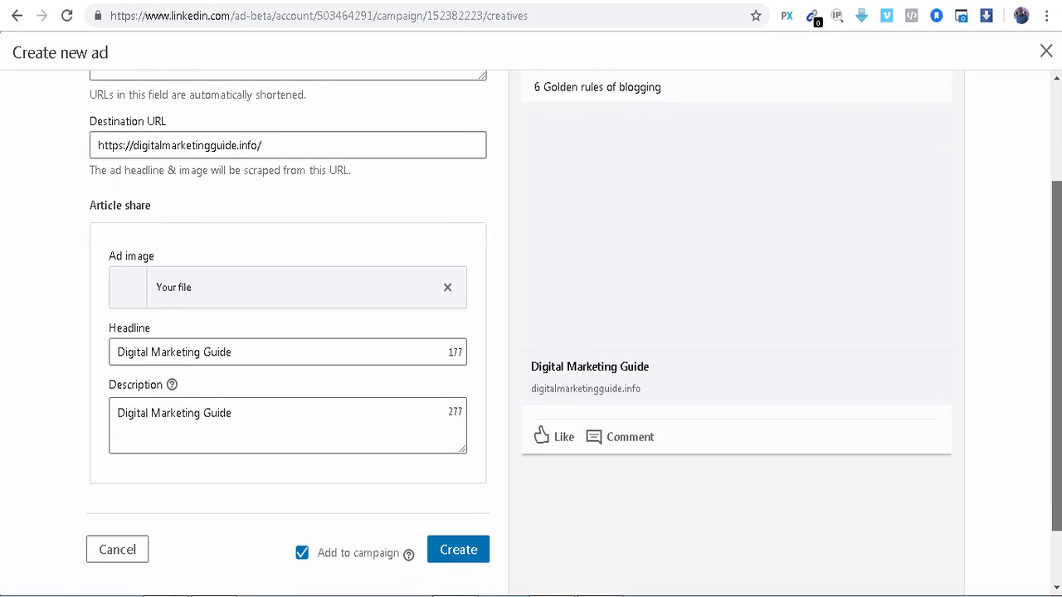
pyautogui.scroll(1, 1055, 357)
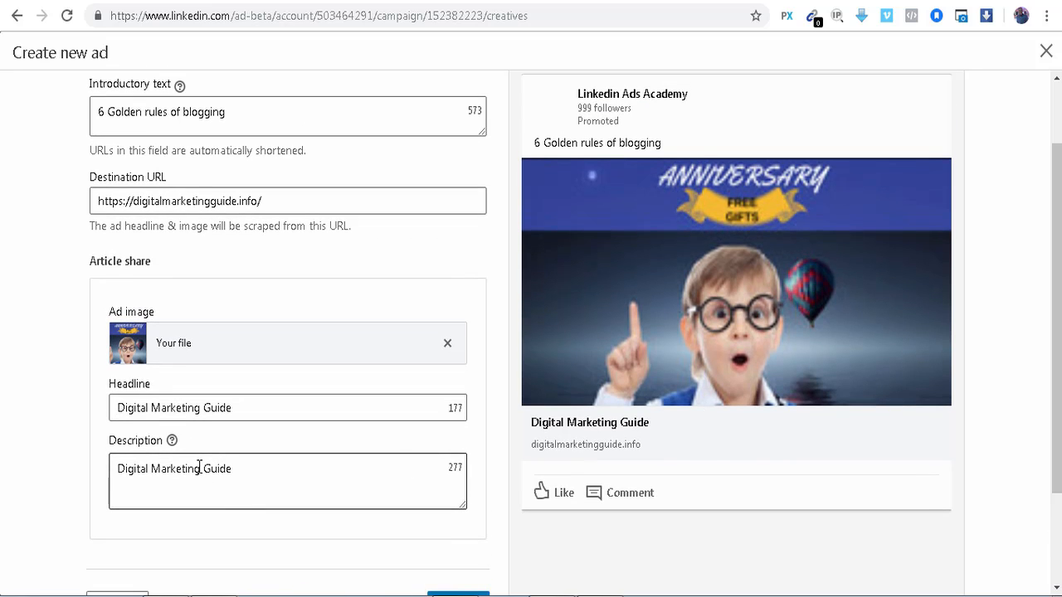
pyautogui.doubleClick(195, 406)
pyautogui.hotkey('ctrl', 'a')
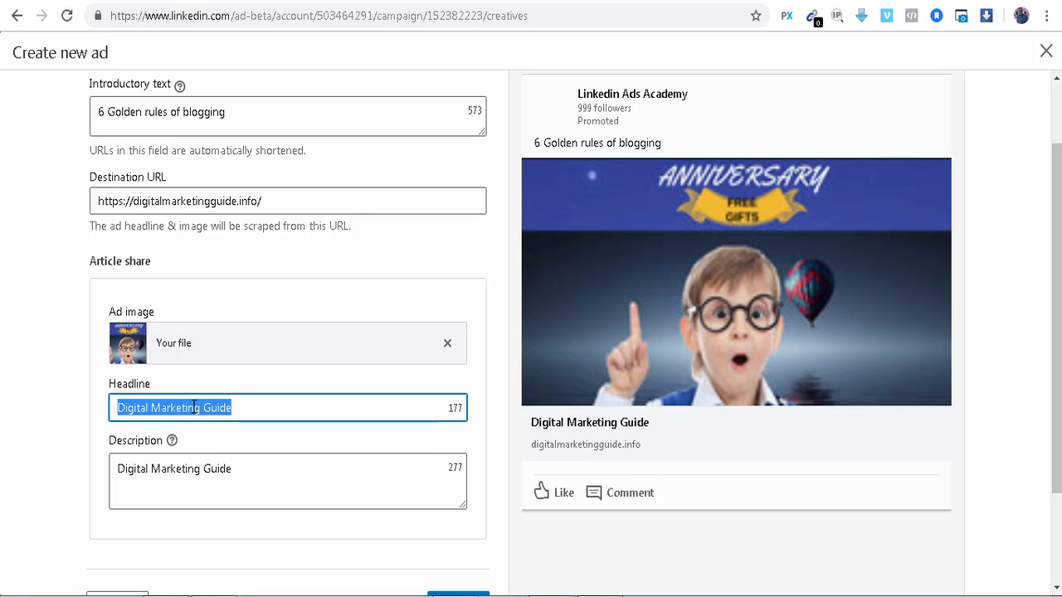
pyautogui.write('DOs and DONTs')
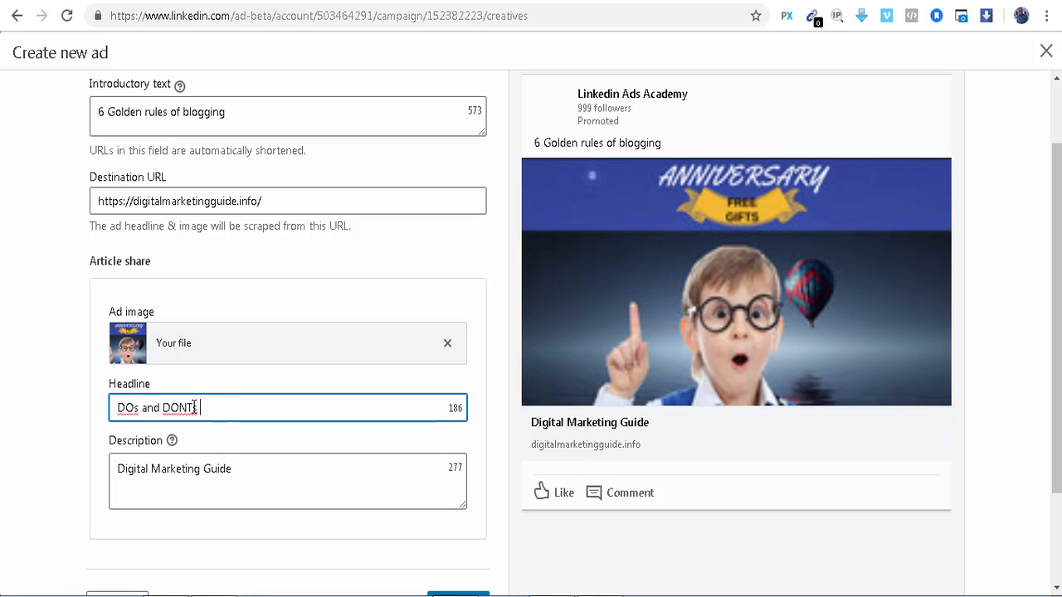
pyautogui.write(' of blogging')
# Replace the ad description with the paragraph in Notepad beginning "The following is a list of Do's and Don'ts regarding blogging"
pyautogui.click(212, 478)
pyautogui.tripleClick(212, 480)
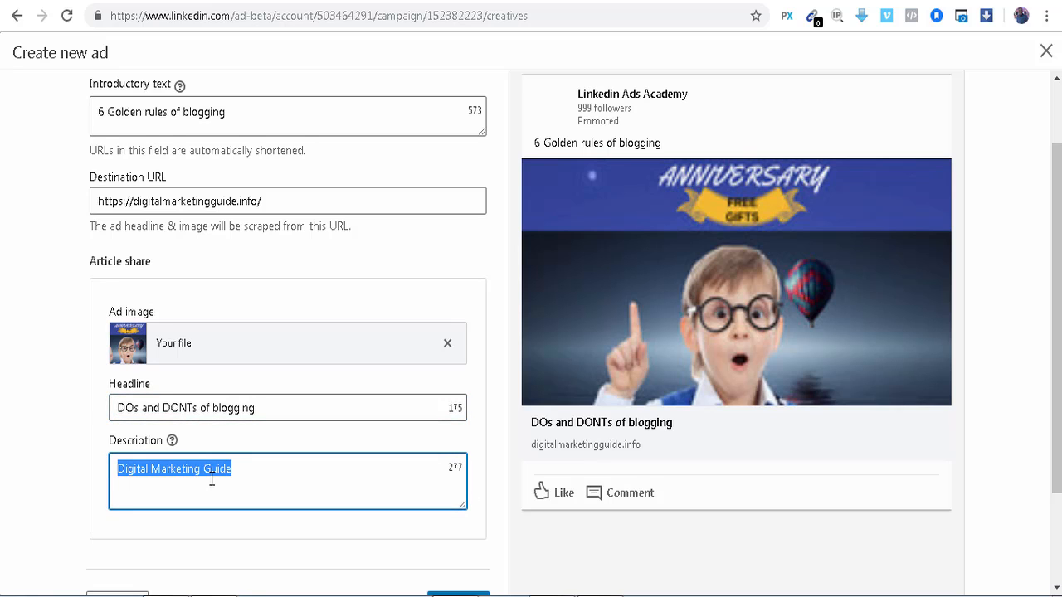
pyautogui.hotkey('alt', 'Tab')
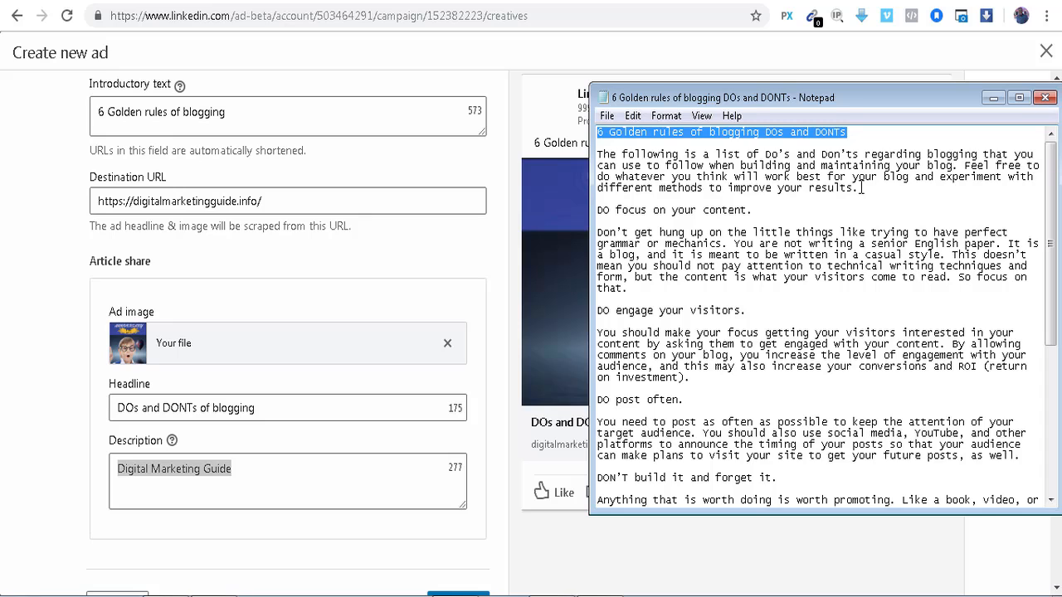
pyautogui.moveTo(860, 187); pyautogui.dragTo(579, 154)
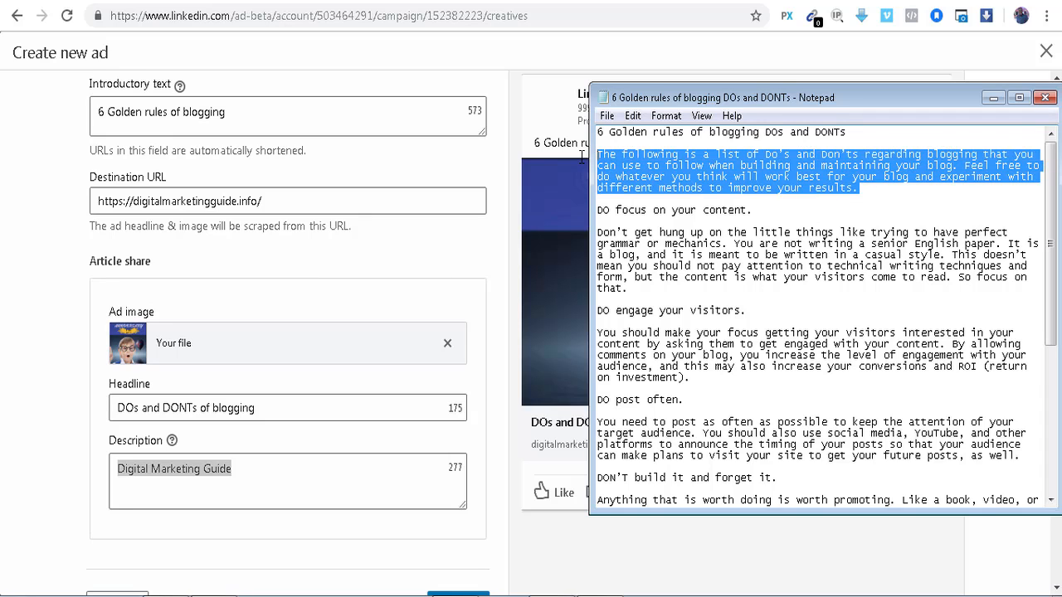
pyautogui.click(294, 490)
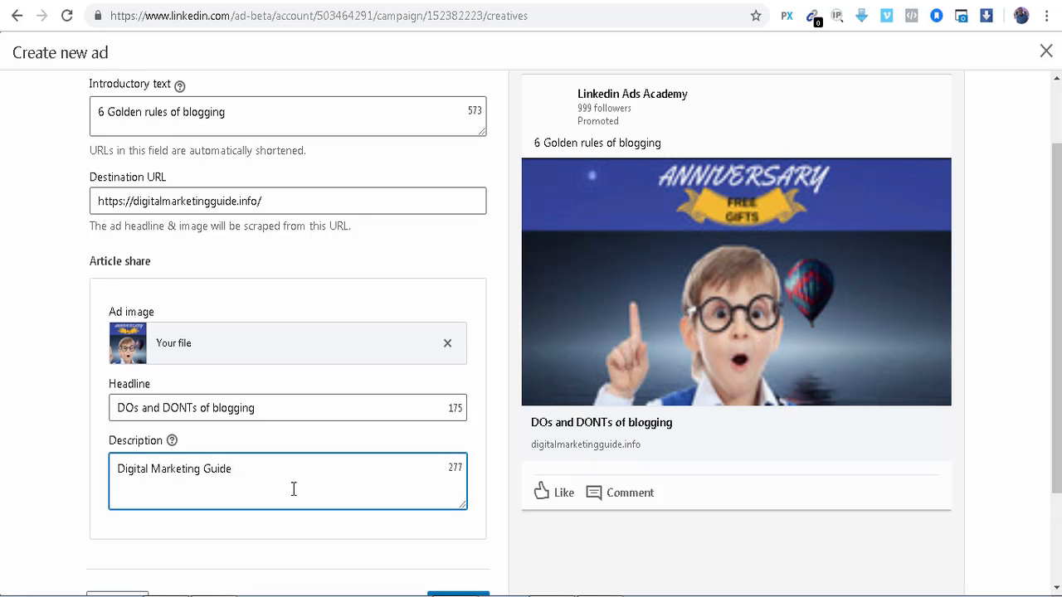
pyautogui.hotkey('ctrl', 'a')
pyautogui.write('The following is a list of DOs and DONTs regarding blogging that you can use to follow when building and maintaining your blog. Feel free to do whatever you think will work best for your blog and experiment with different methods to improve your results.')
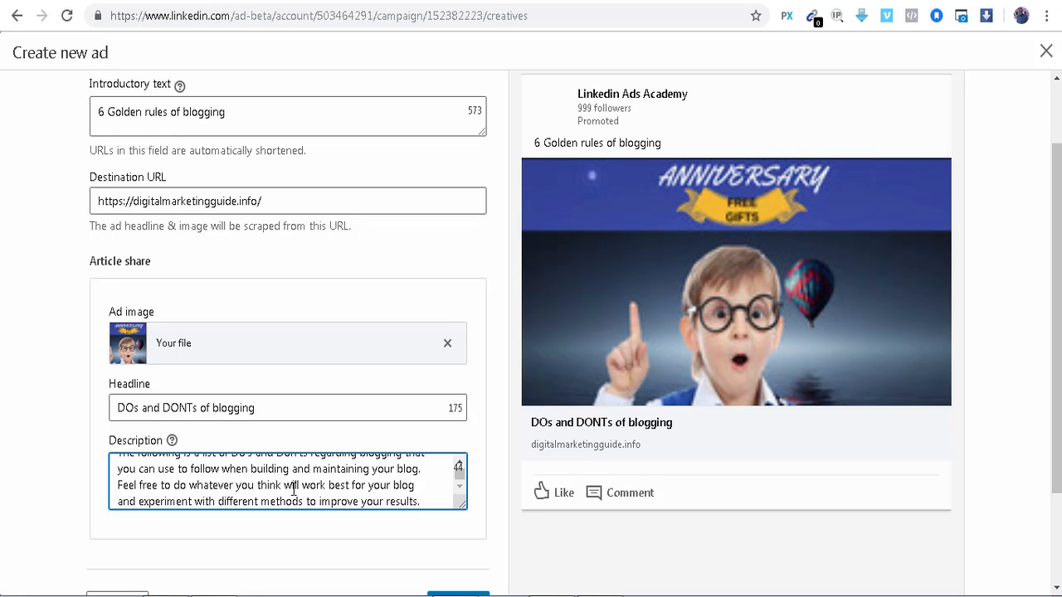
# Create the ad within the campaign and launch the campaign, continuing to the account overview
pyautogui.scroll(-2, 750, 500)
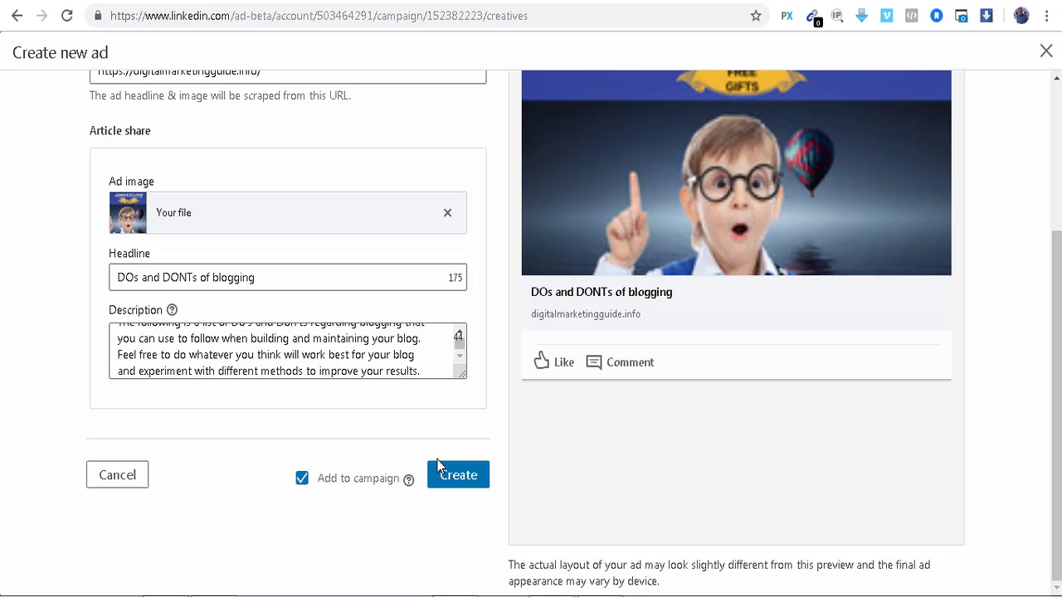
pyautogui.click(453, 478)
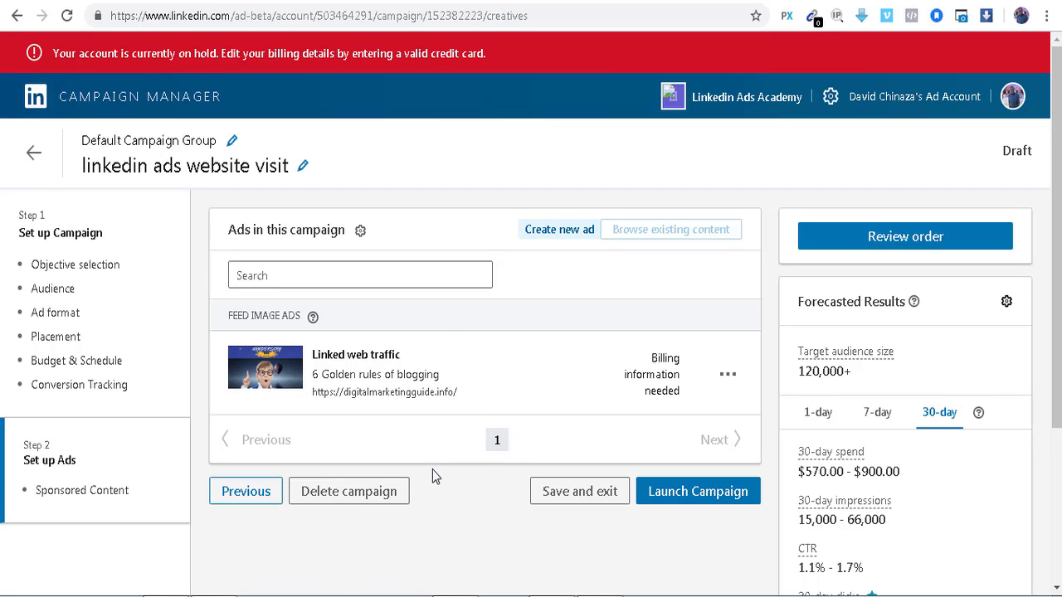
pyautogui.click(712, 498)
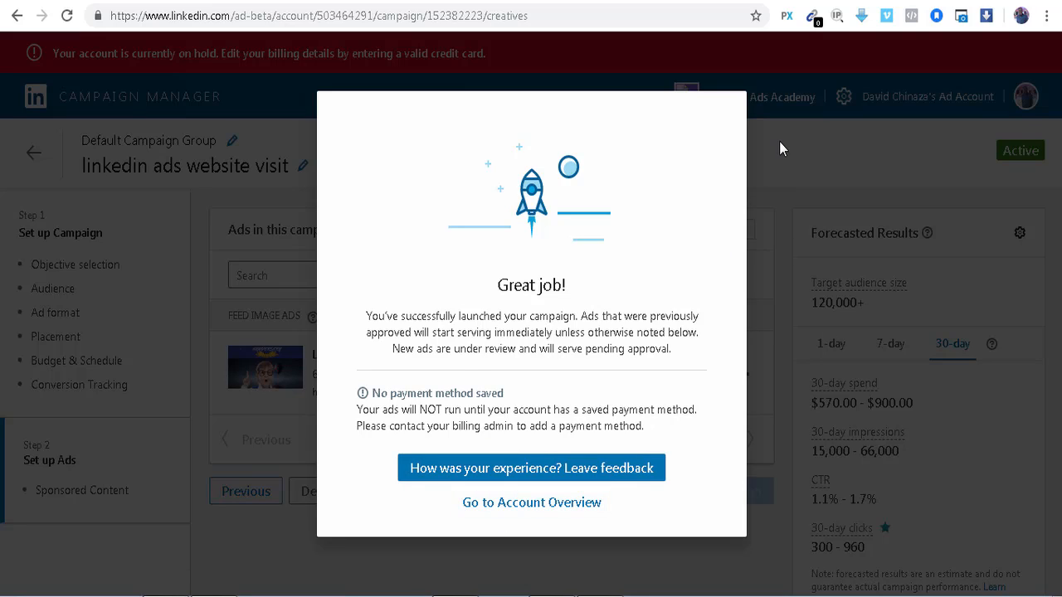
pyautogui.click(583, 508)
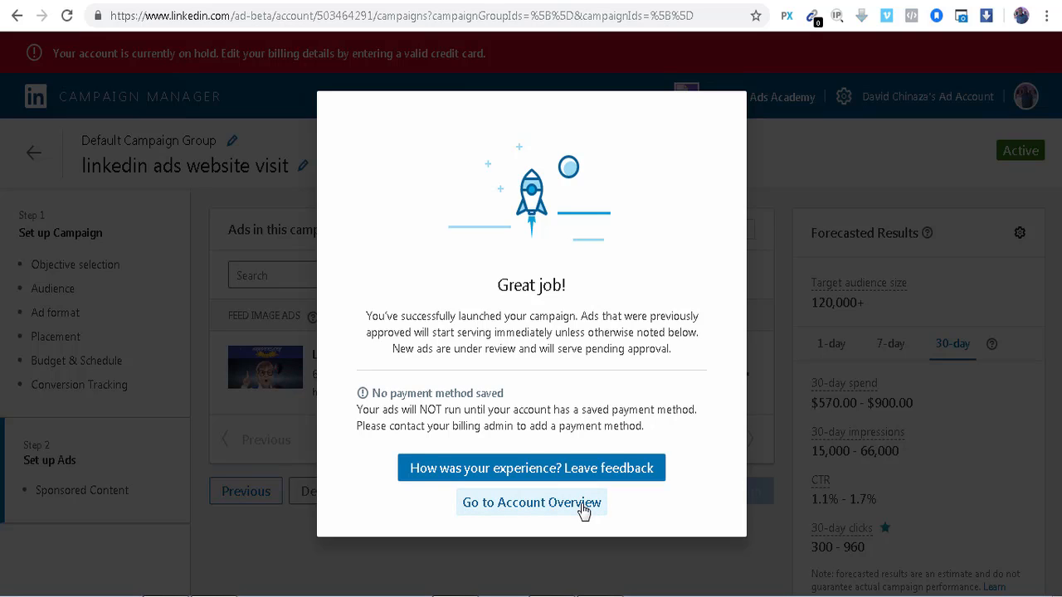